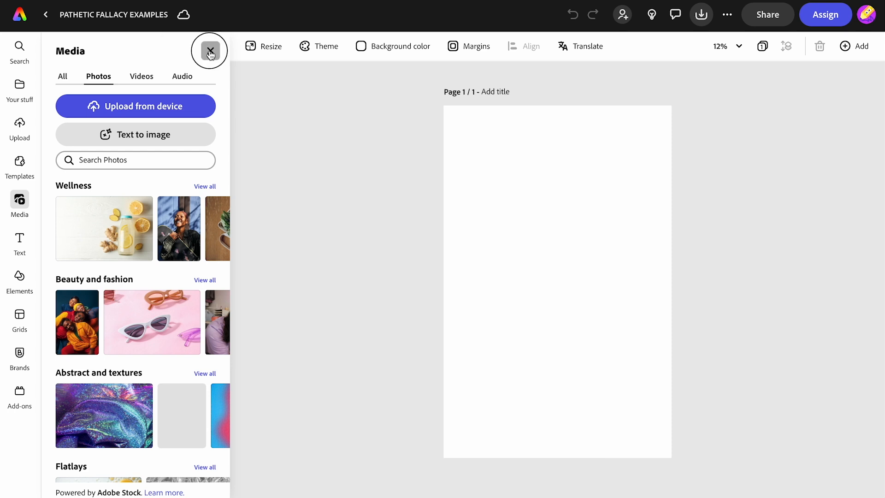
Set the page background to a custom light green, about #99E08D.
click(224, 51)
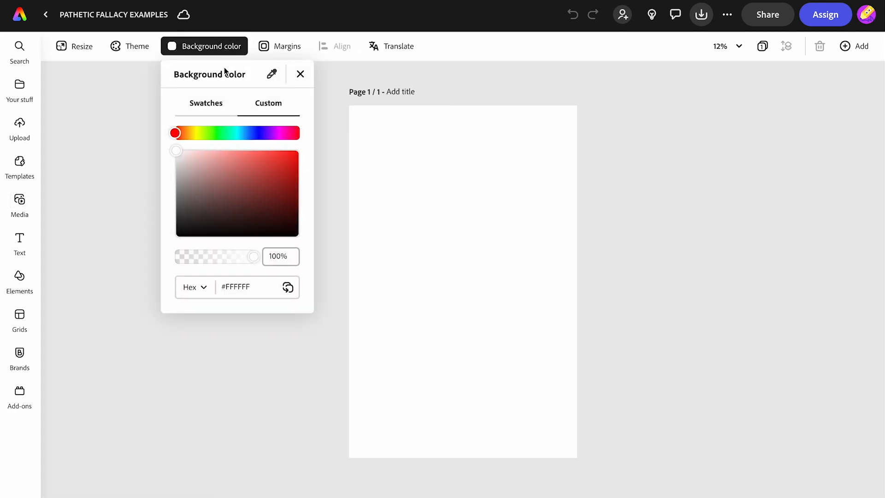
click(213, 132)
drag(178, 152, 221, 162)
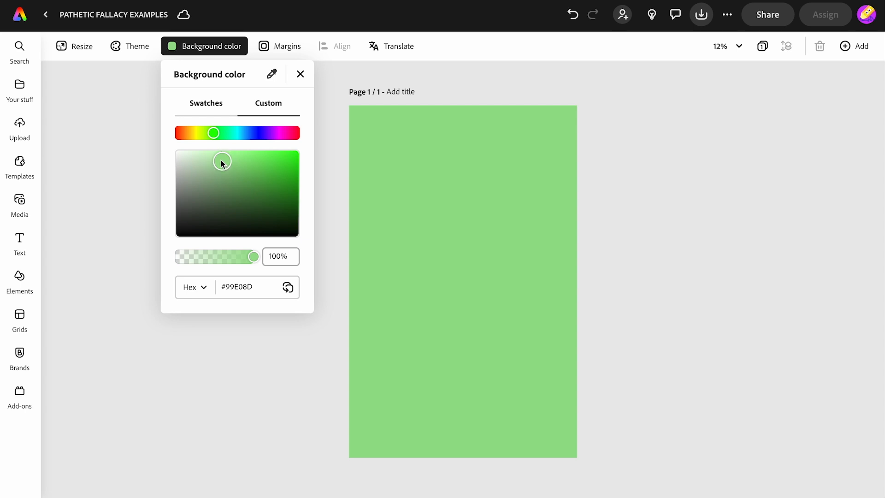
click(91, 172)
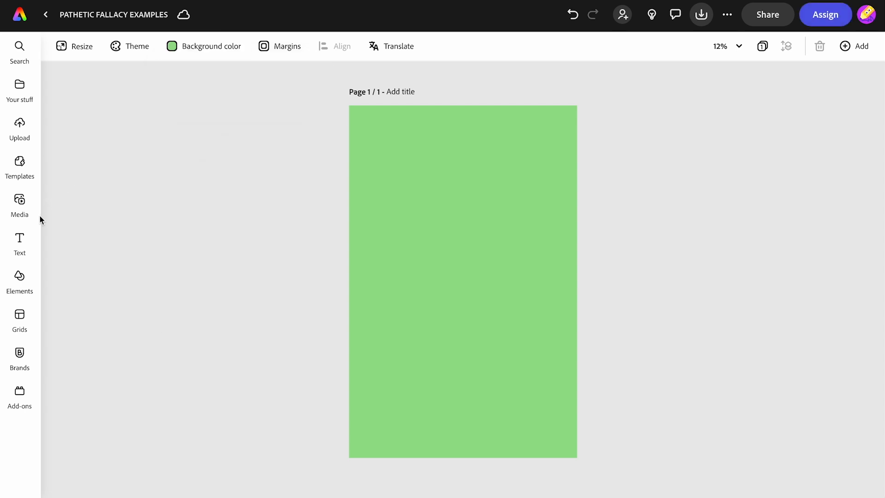
Add the title "PATHETIC FALLACY EXAMPLES" at a font size of about 221 on one line near the top of the page.
click(20, 240)
click(99, 81)
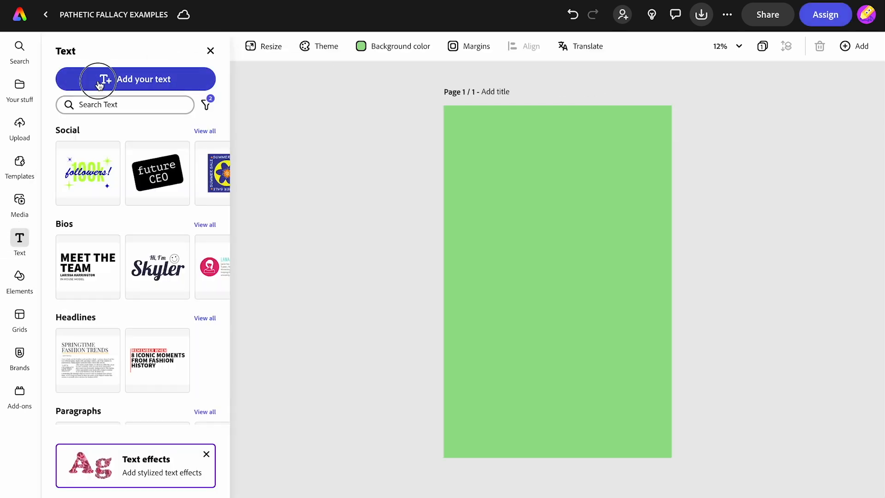
text(PATHETIC FALLACY EXAMPLES)
drag(667, 252, 661, 282)
drag(543, 306, 546, 161)
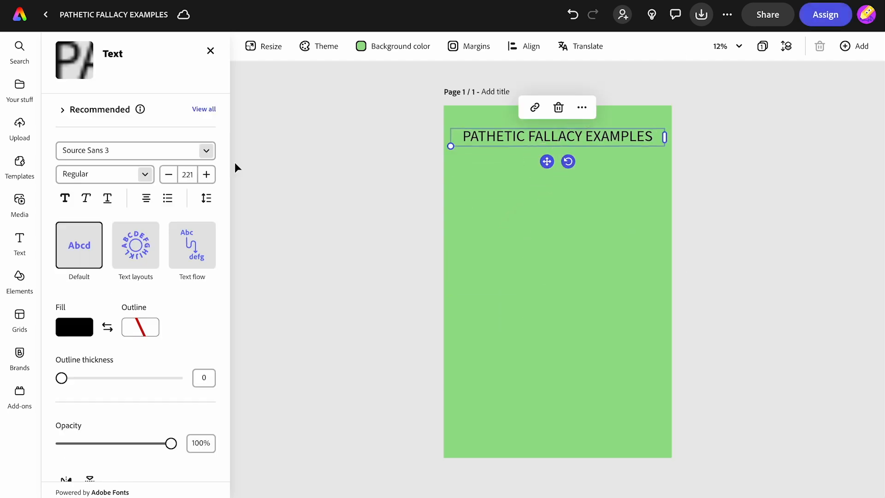
Try several recommended fonts on the title, apply the bold italic sans-serif one, and nudge the title slightly up.
click(197, 114)
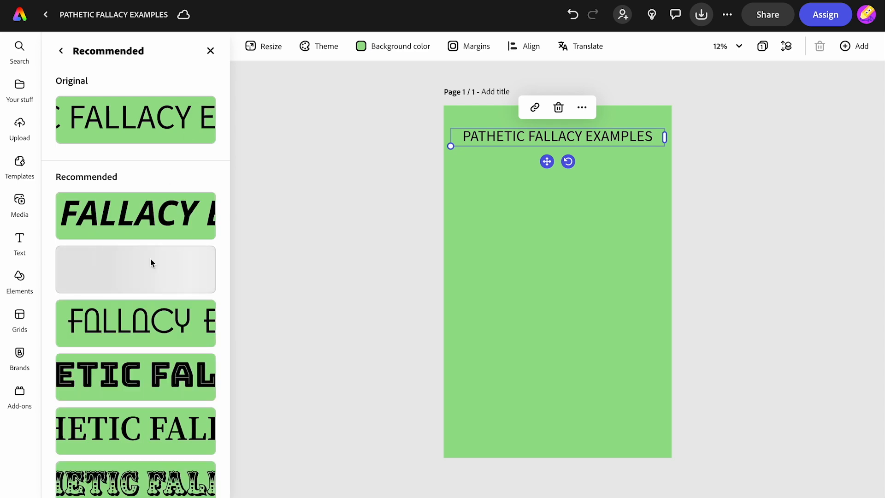
click(134, 371)
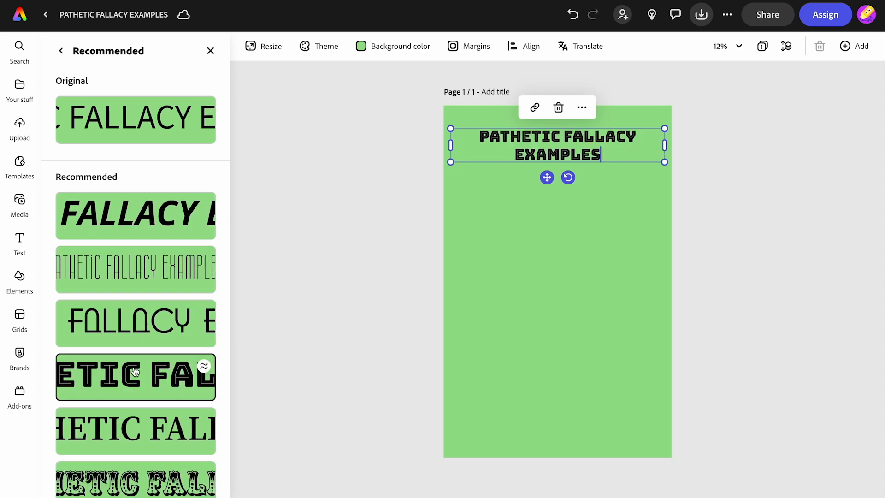
click(134, 217)
click(130, 317)
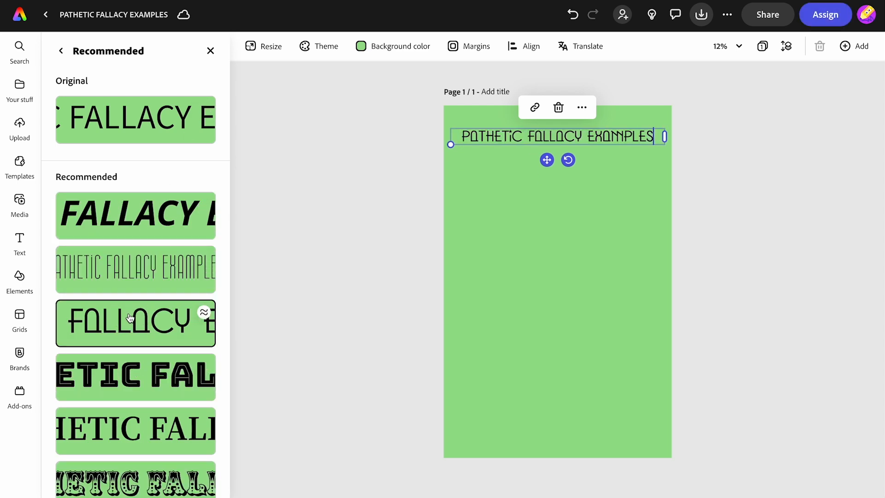
click(131, 278)
click(135, 220)
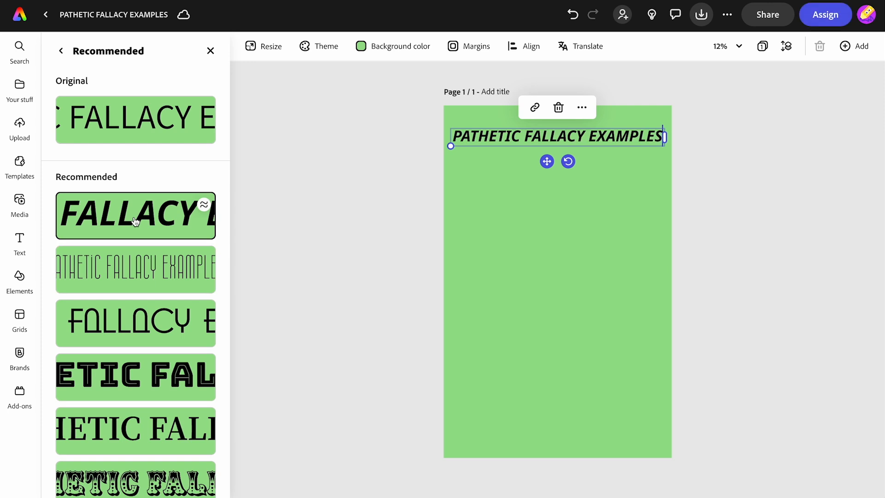
drag(545, 161, 546, 151)
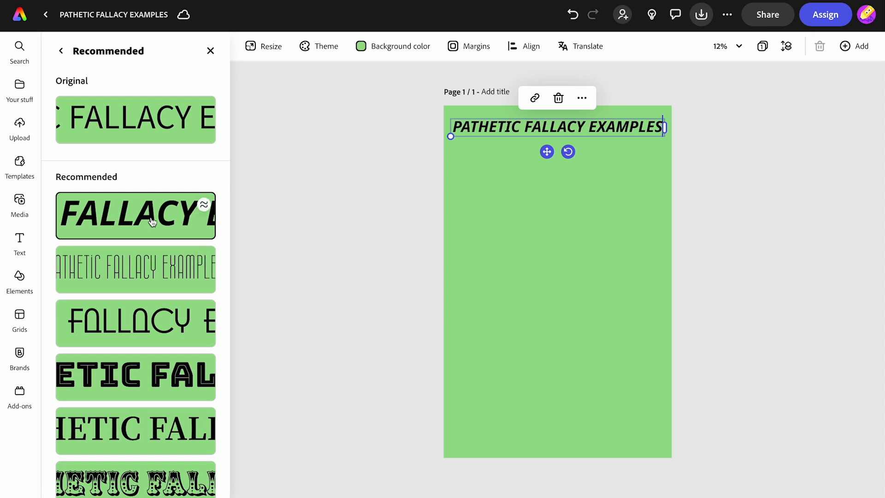
Put a full-width horizontal band shape behind the title text and set its shape size to about 46.
click(62, 51)
scroll(104, 355, down, 4)
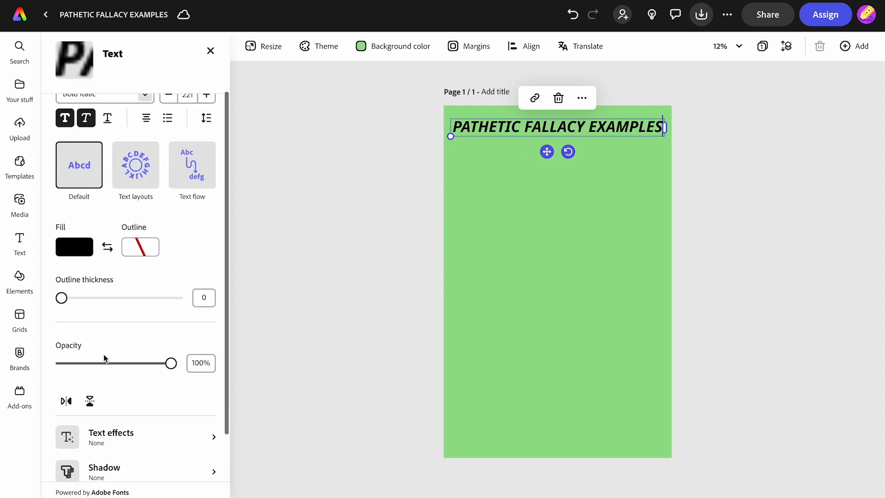
click(102, 419)
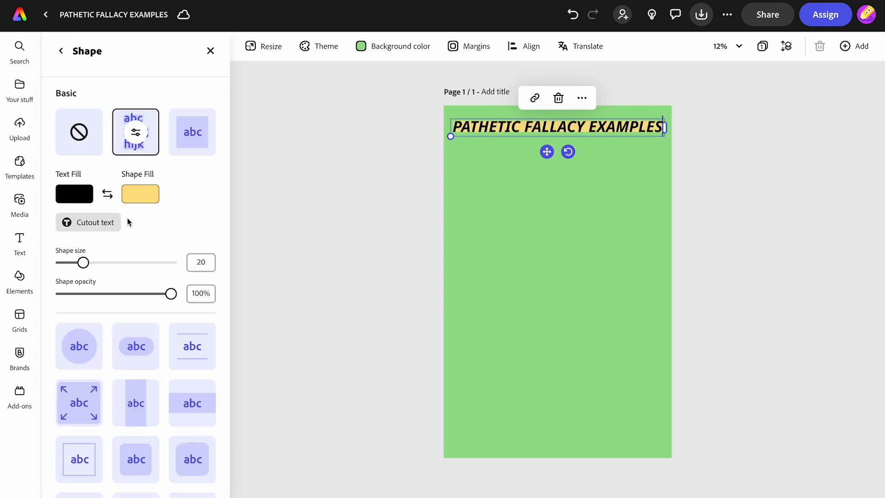
click(194, 405)
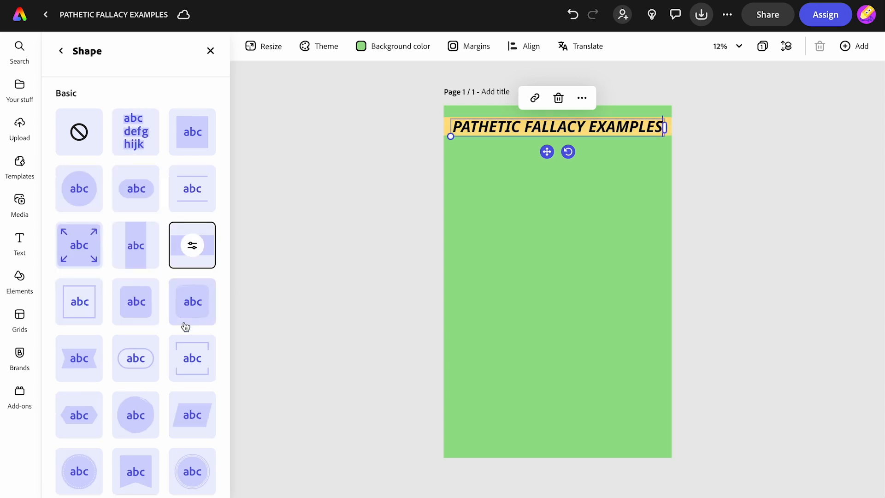
click(193, 246)
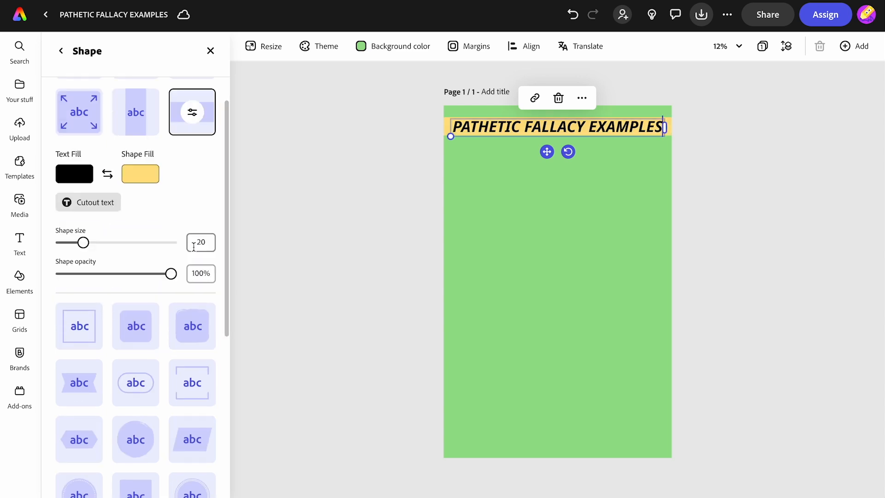
drag(82, 242, 112, 244)
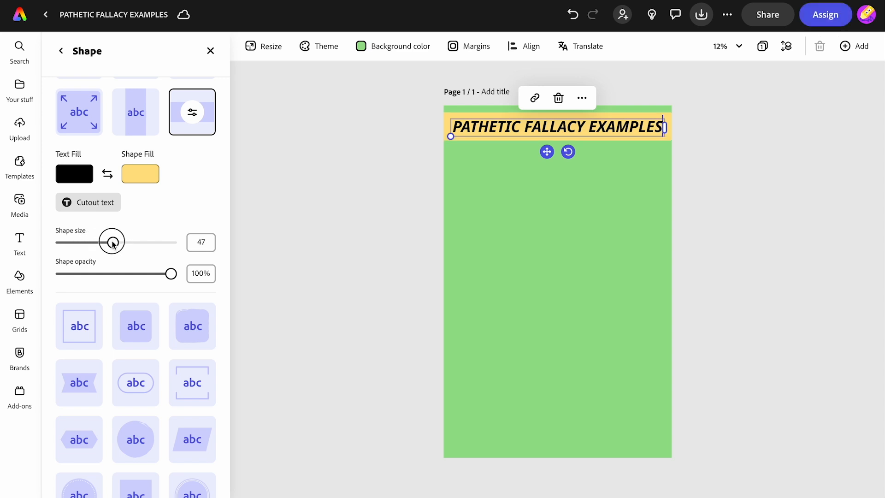
Change the title's text fill to white (#FFFFFF).
click(74, 173)
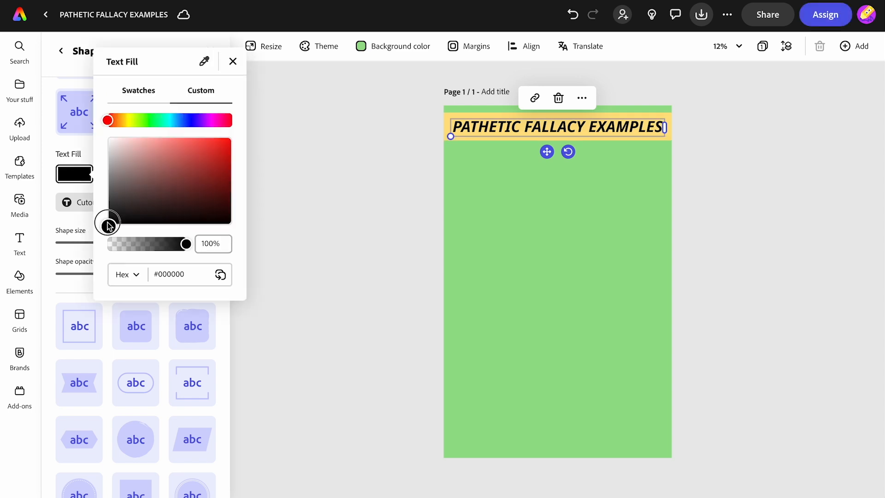
drag(109, 225, 105, 131)
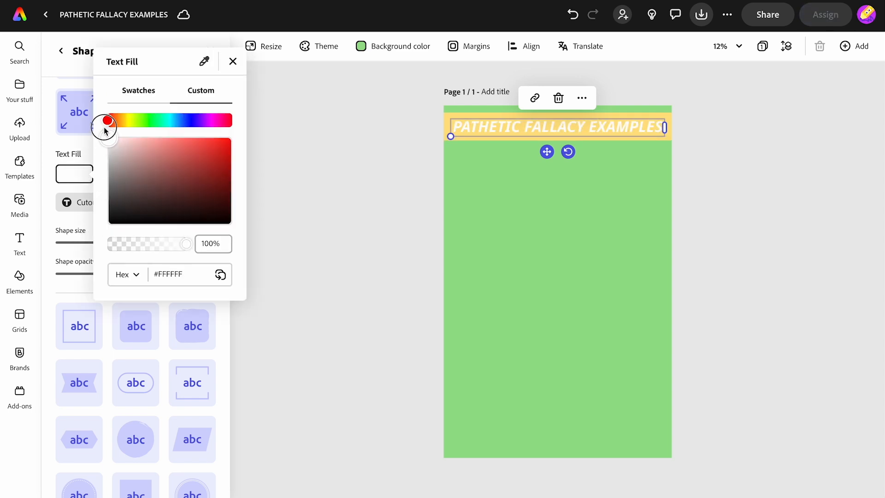
click(314, 165)
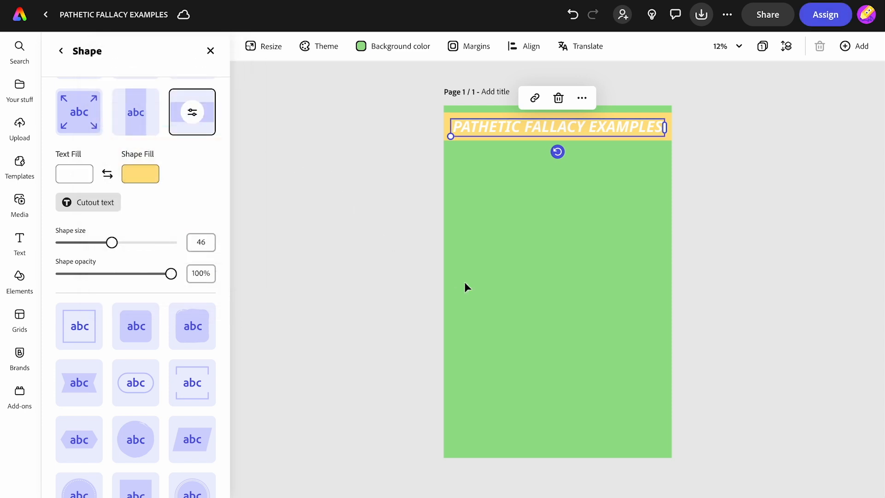
Darken the page background to a stronger green, about #71CC62.
click(385, 50)
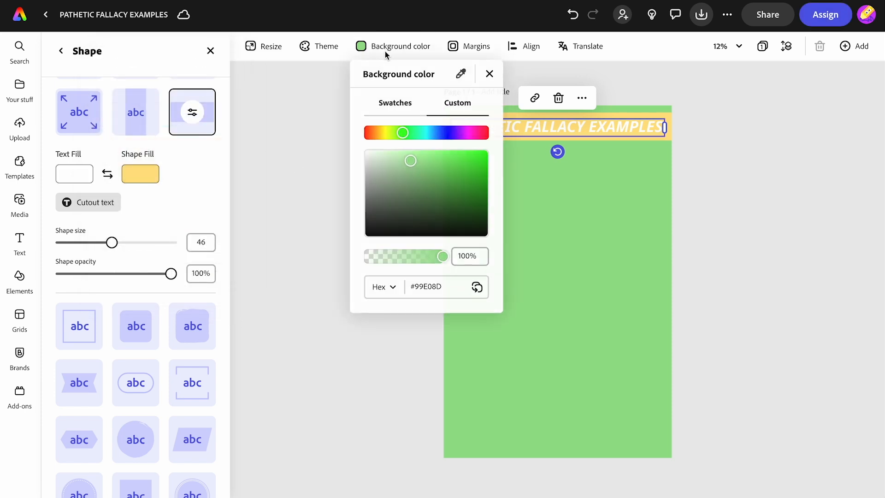
mouse_move(415, 162)
mouse_down()
mouse_move(421, 175)
mouse_move(407, 178)
mouse_move(429, 170)
mouse_up()
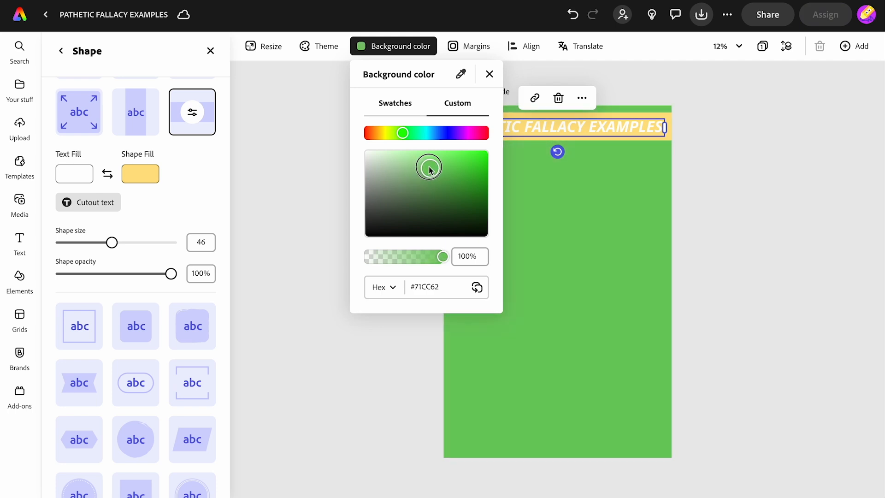
click(310, 167)
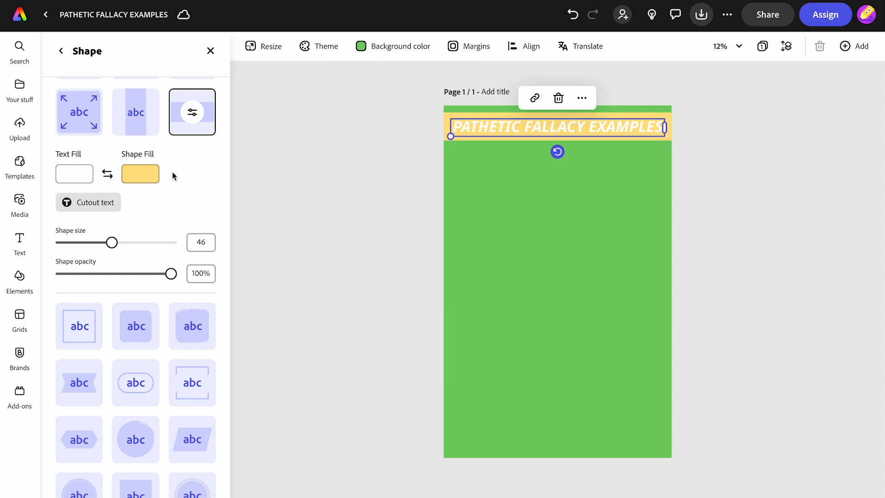
Change the fill of the band behind the title to a deeper amber yellow, about #FCC61E.
click(147, 179)
drag(234, 138, 282, 141)
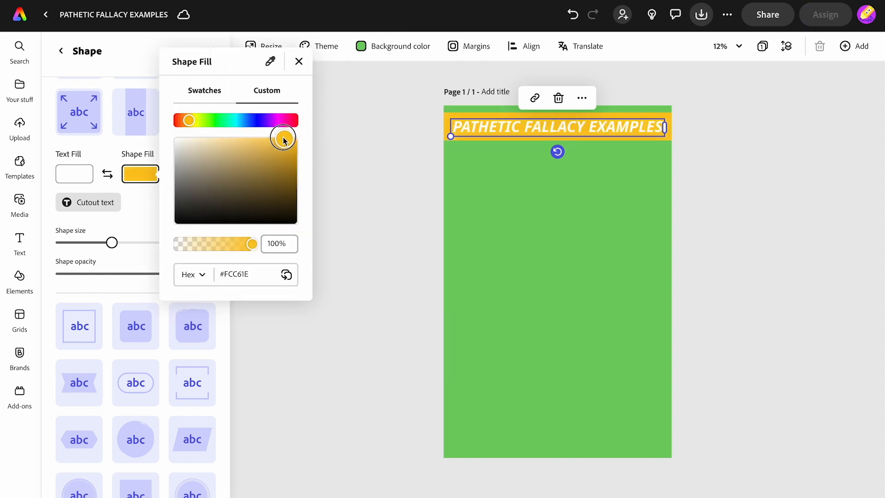
click(397, 167)
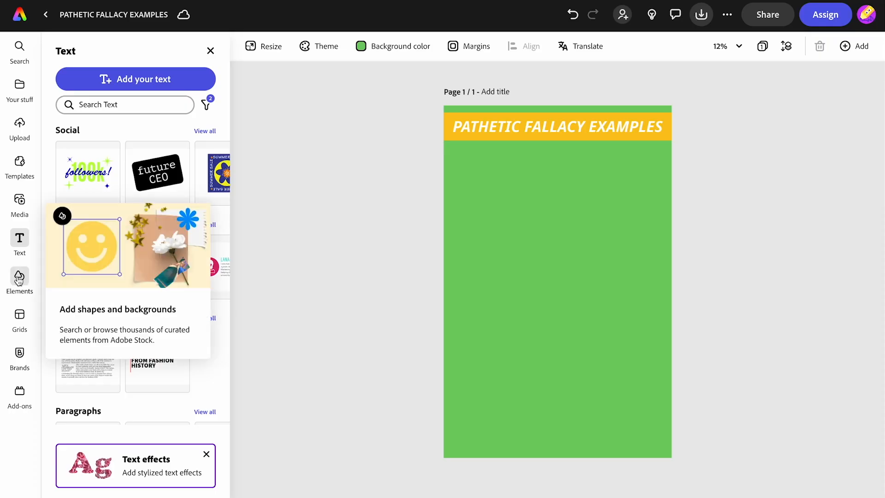
Add a solid rectangle and shape it into a thin strip across the full page width just below the title band.
click(19, 280)
click(214, 77)
click(146, 80)
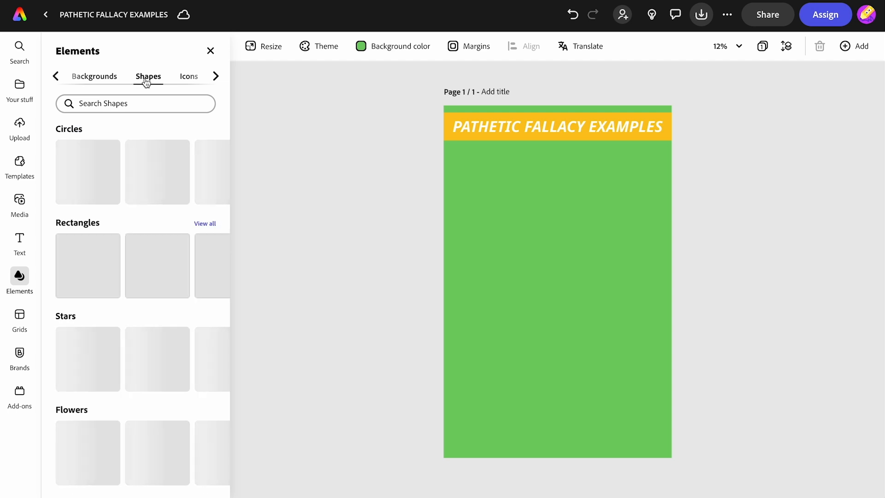
click(152, 282)
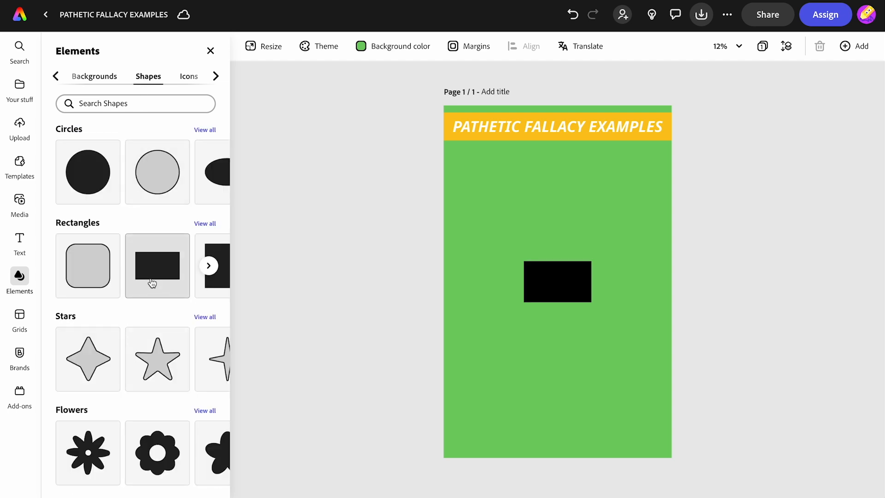
drag(558, 282, 721, 180)
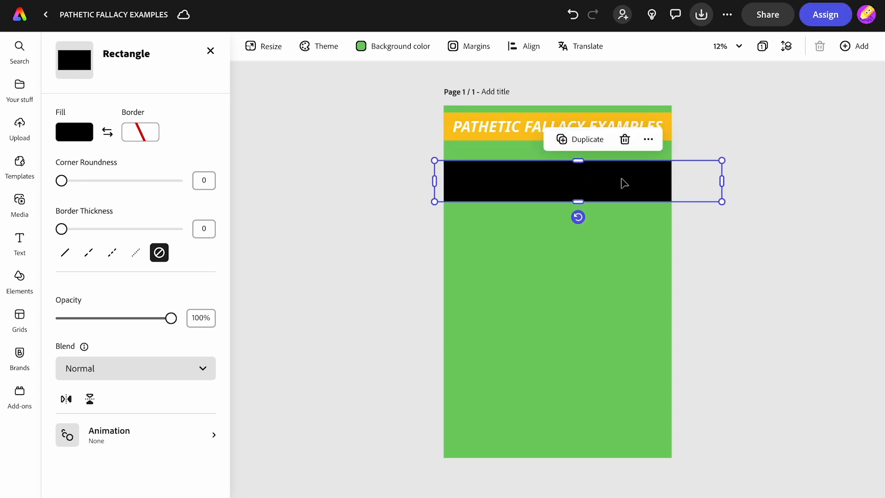
drag(575, 202, 575, 180)
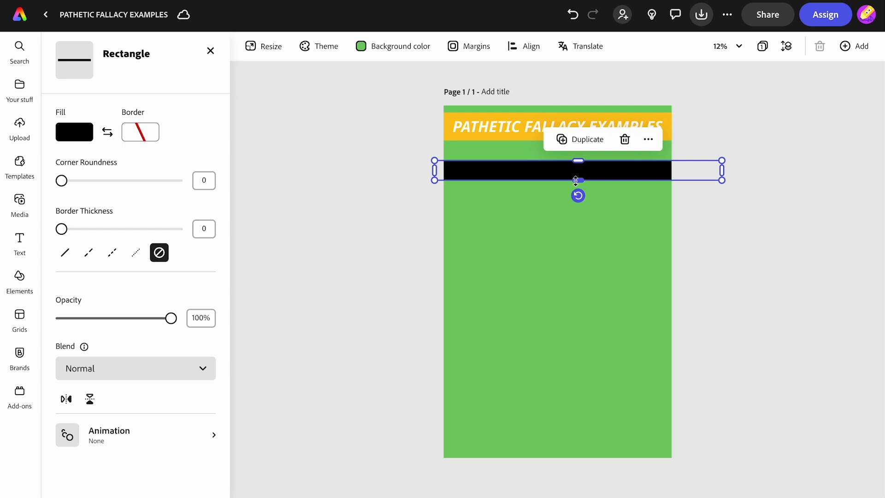
Fill the new strip with the amber yellow sampled from the title band, #FDC620.
click(75, 137)
click(203, 22)
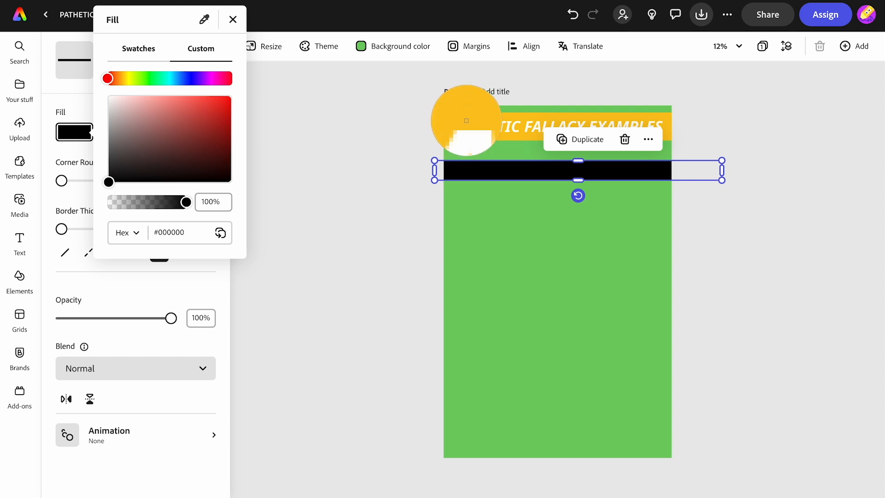
click(466, 120)
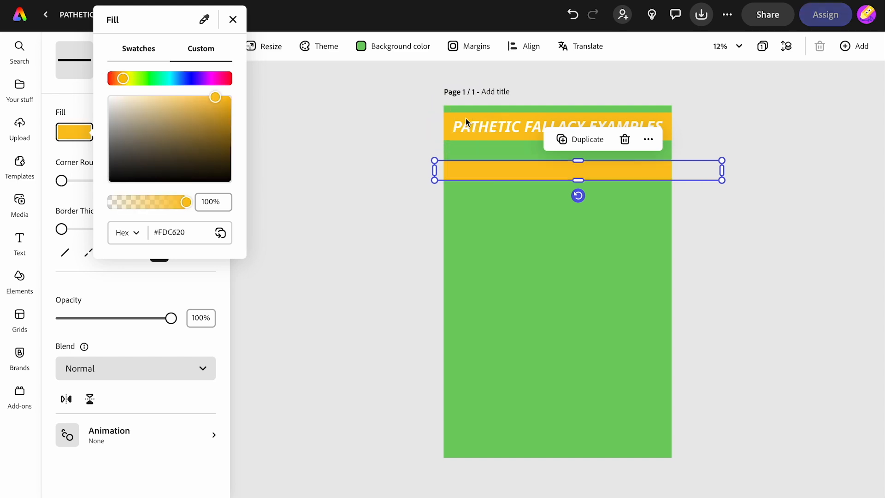
click(369, 201)
click(370, 200)
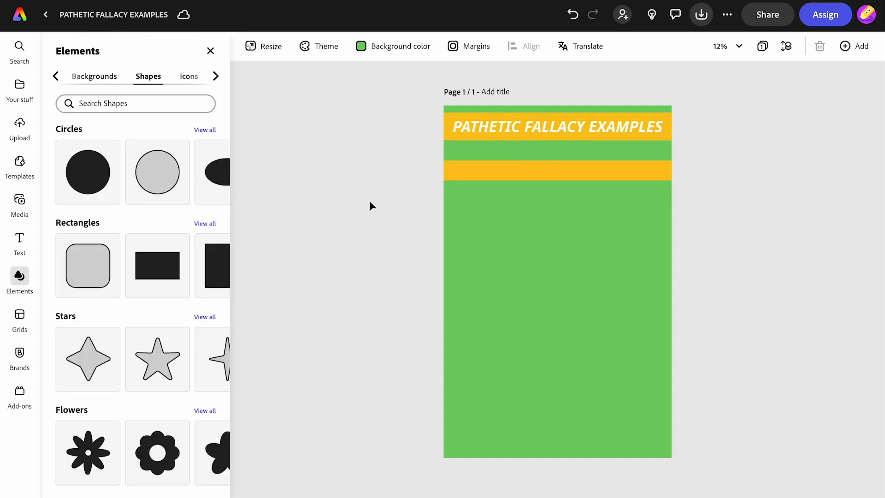
Add the text "RAIN" at a font size of about 230 and place it on the left part of the lower yellow strip.
click(19, 244)
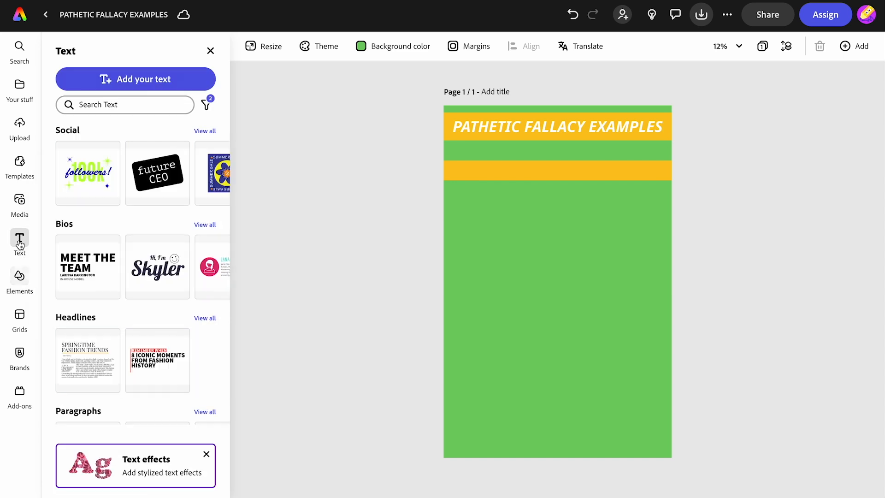
click(123, 78)
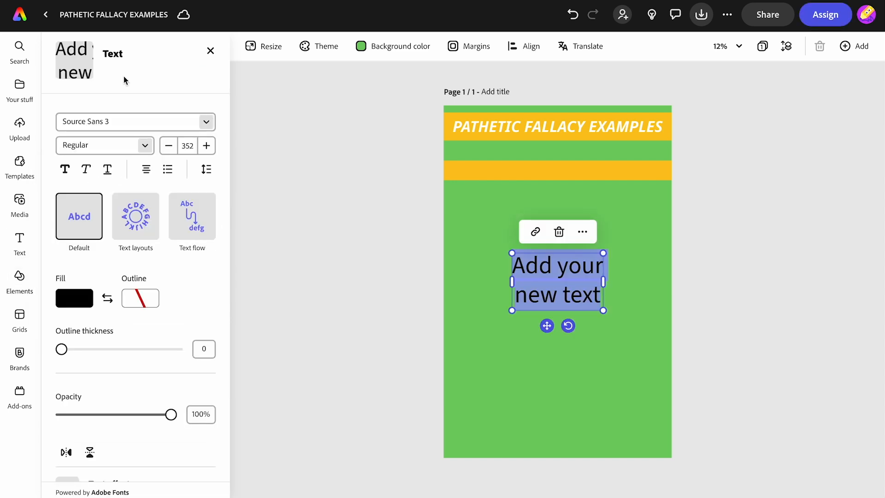
text(RAIN)
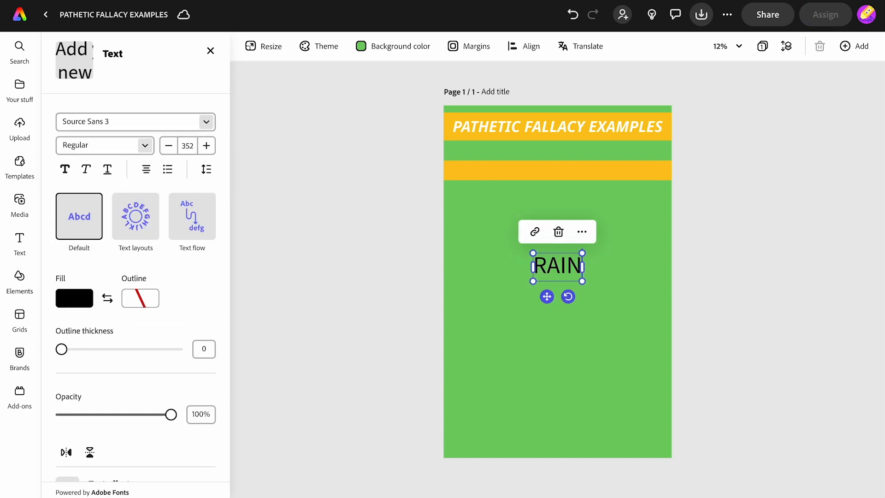
drag(582, 282, 565, 272)
drag(538, 287, 500, 197)
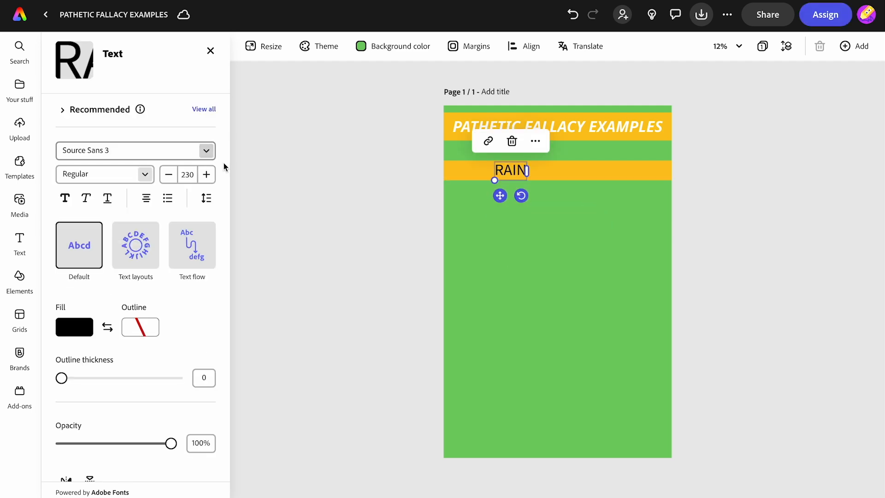
Change the font of the RAIN label to Noto Sans Bold Italic.
click(499, 119)
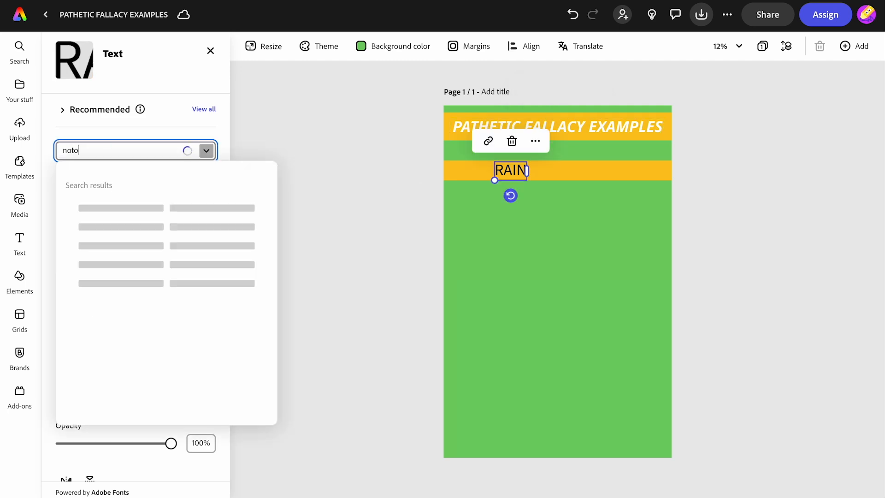
text(sans bold)
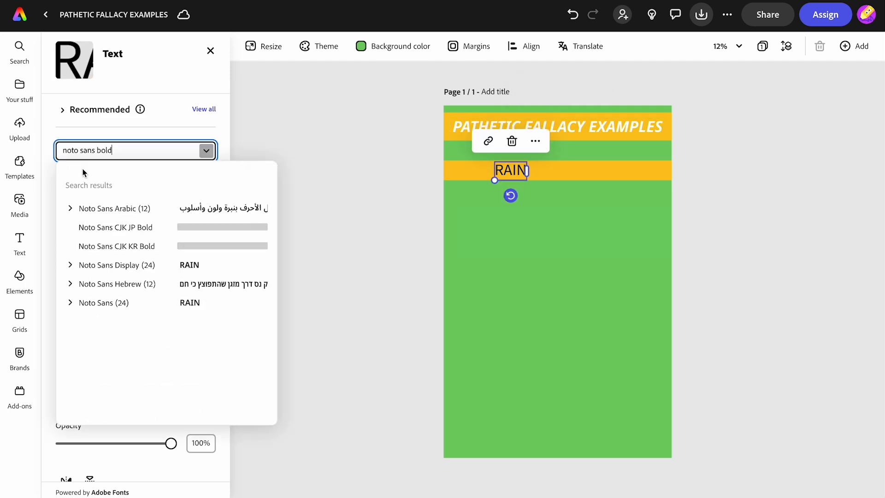
click(70, 303)
click(90, 375)
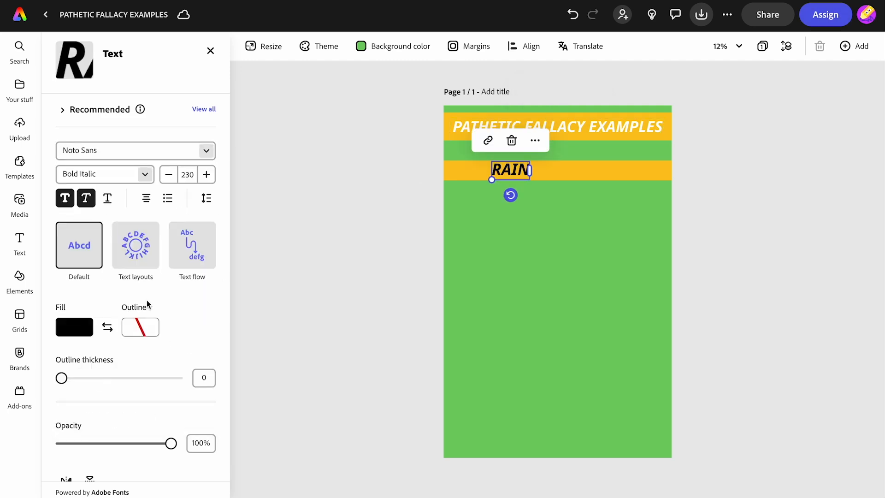
Fill the RAIN label with white, #FFFFFF, and shrink it to a font size of about 183 within the yellow strip.
click(82, 326)
click(109, 291)
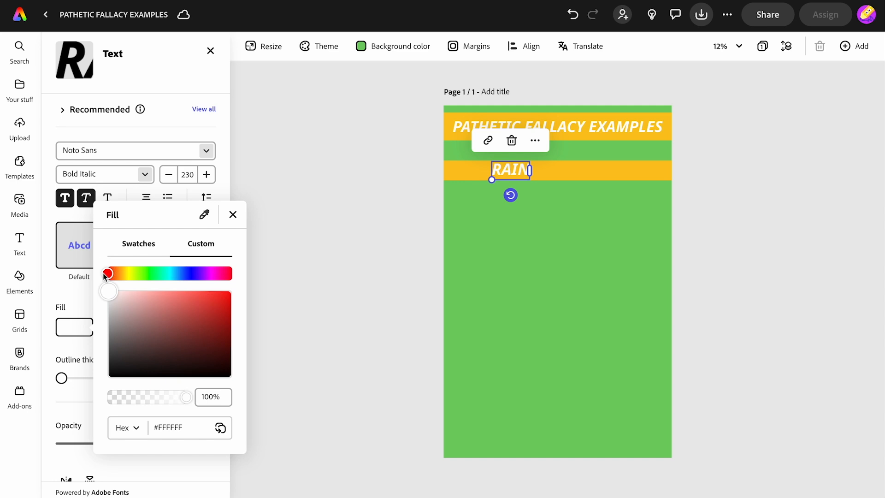
click(318, 202)
click(492, 179)
mouse_move(492, 180)
mouse_down()
mouse_move(509, 170)
mouse_move(502, 168)
mouse_up()
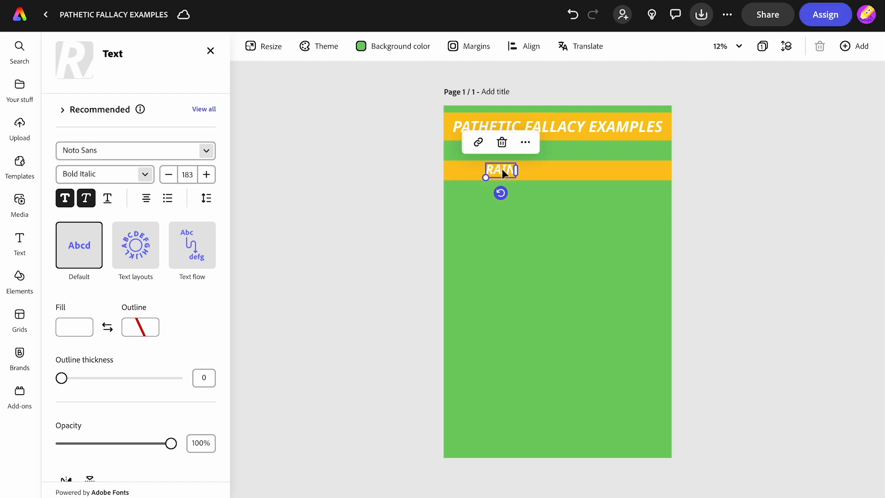
Duplicate the RAIN label, place the copy on the right part of the strip and change its text to "SUN".
click(526, 144)
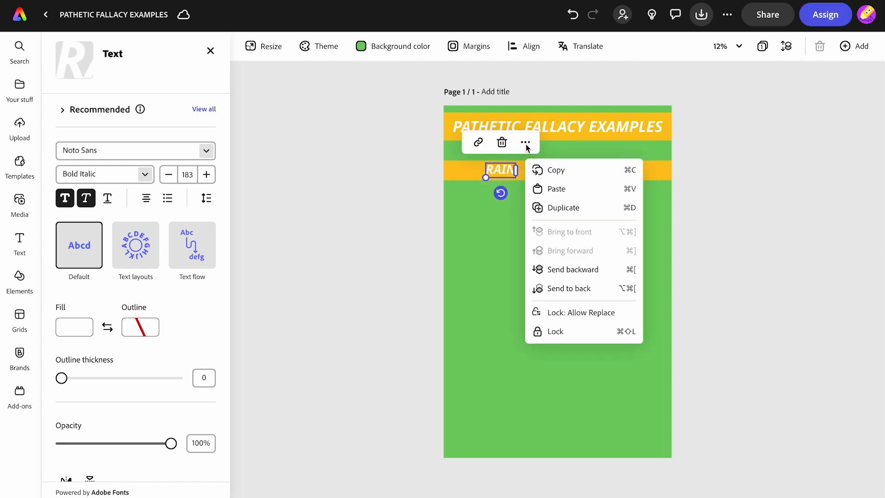
click(548, 207)
drag(502, 173, 613, 172)
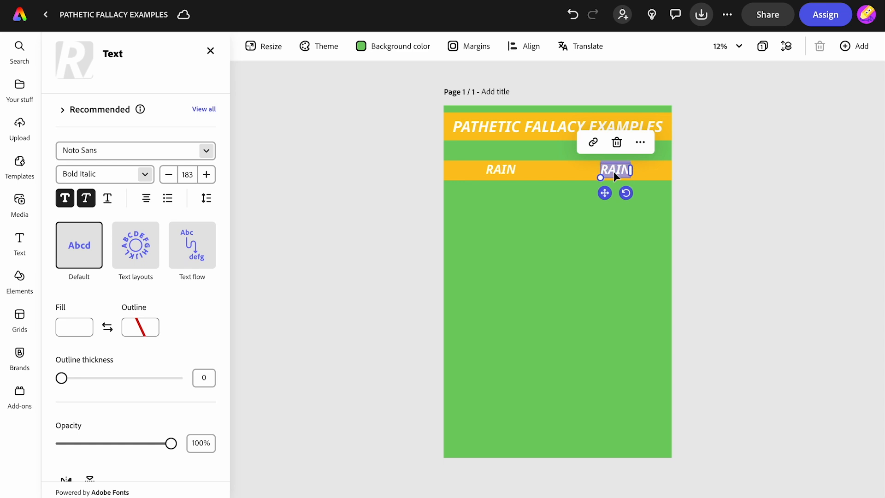
text(SUN)
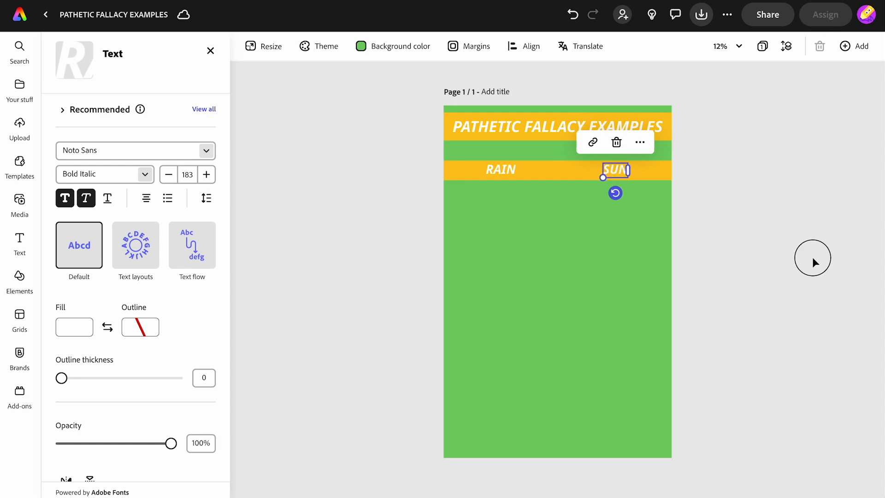
click(812, 257)
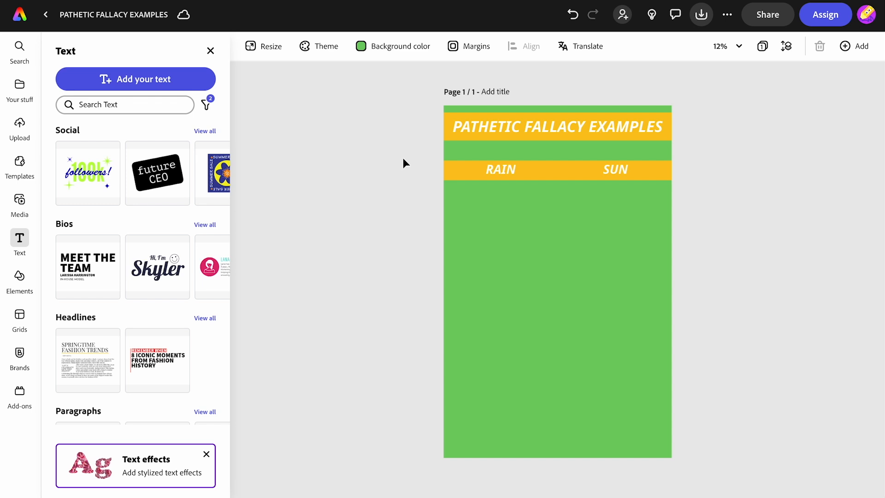
Group the lower yellow strip with its two labels, duplicate the group and place the copy just below the page's middle.
drag(403, 159, 679, 184)
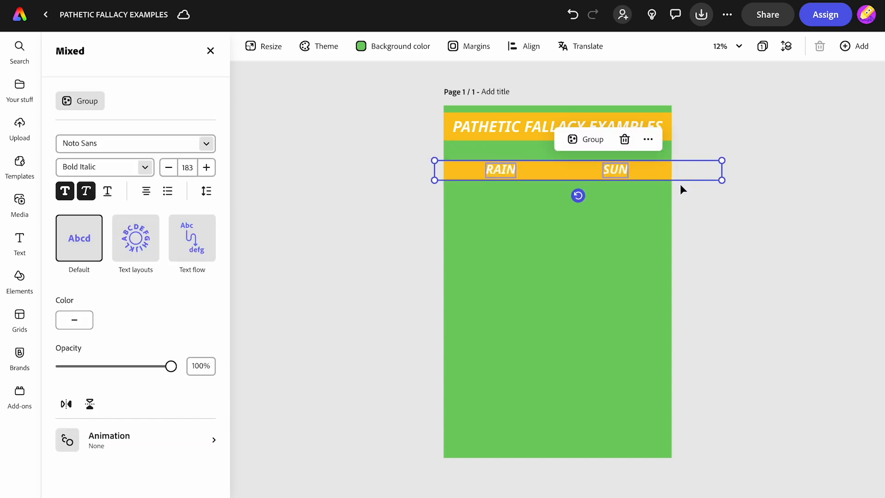
click(586, 139)
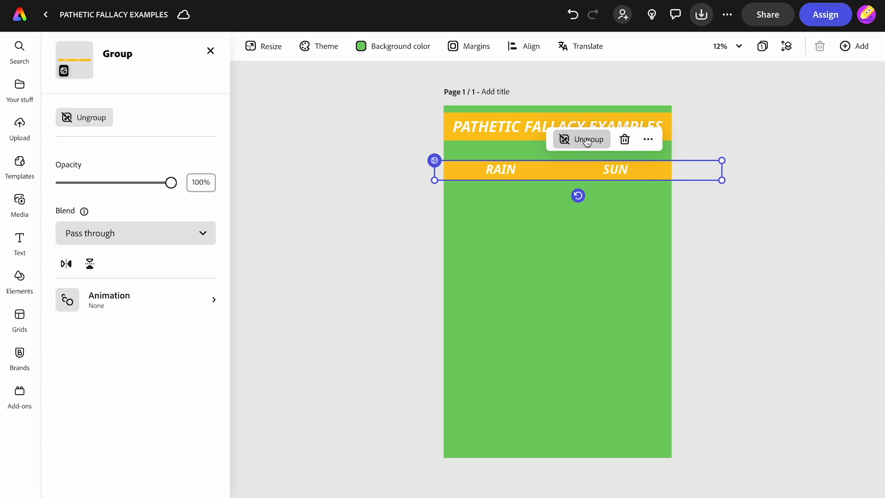
click(648, 139)
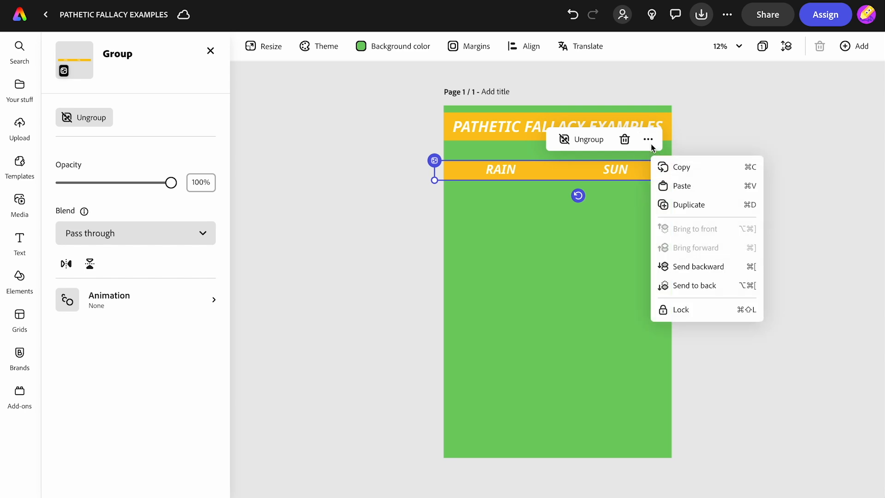
click(684, 205)
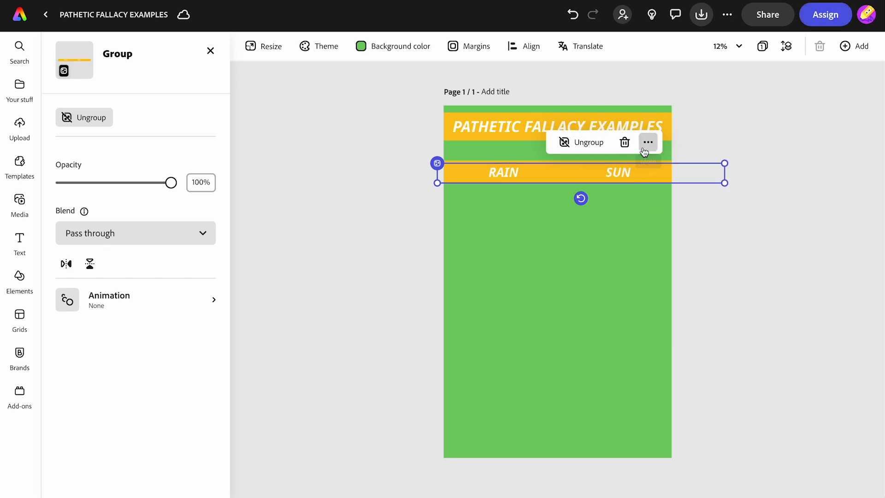
drag(620, 181, 619, 289)
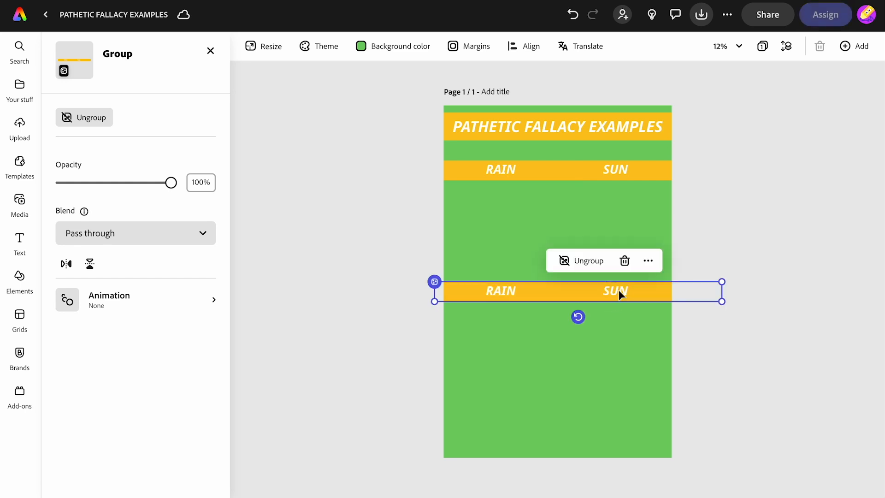
Duplicate the labelled strip group again and place this third strip in the lower quarter of the page.
click(647, 261)
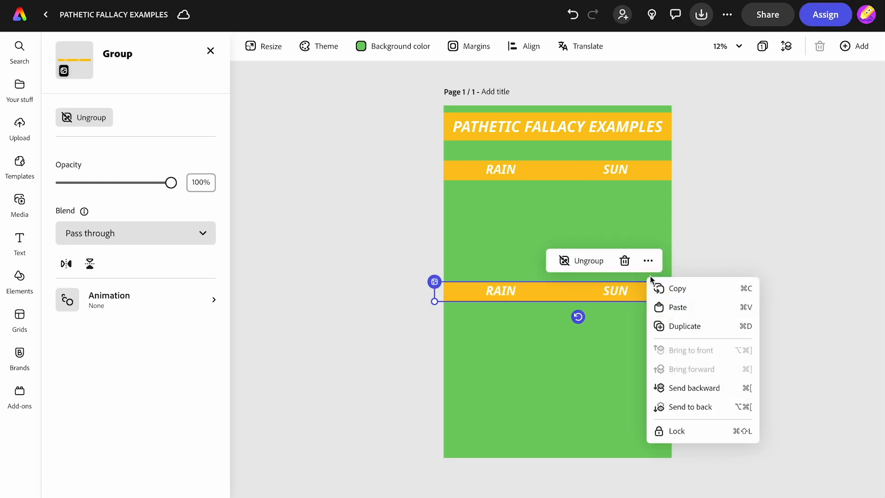
click(671, 326)
drag(628, 296, 620, 370)
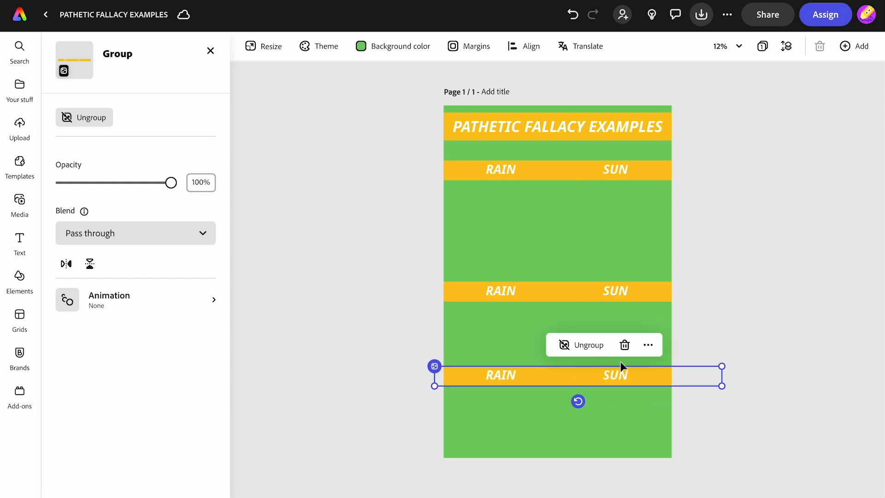
Raise the second and third strips to space the rows more evenly, and shift all three labelled strips slightly down together.
click(615, 294)
drag(616, 295, 614, 270)
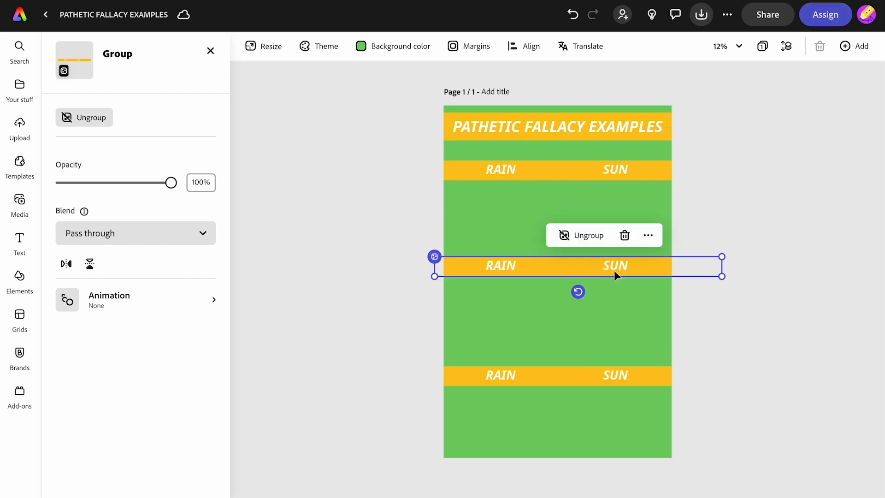
click(617, 372)
drag(617, 372, 616, 357)
click(778, 311)
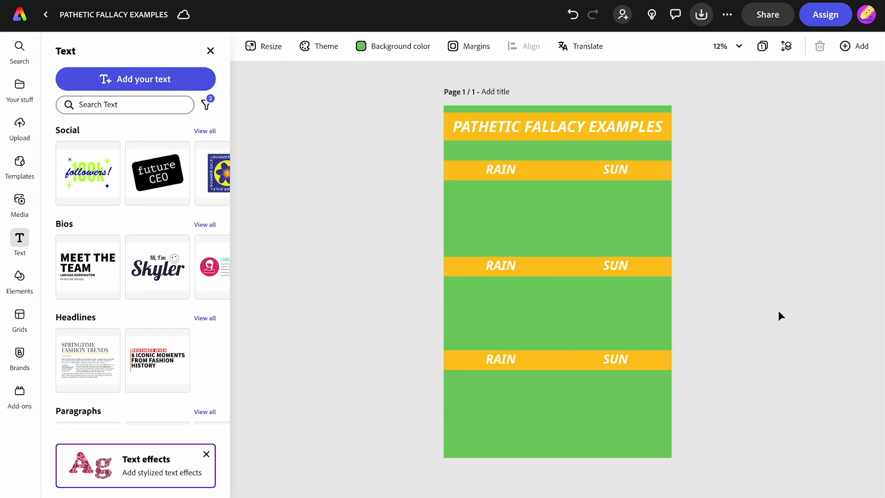
drag(506, 160, 700, 413)
drag(637, 364, 636, 370)
click(778, 331)
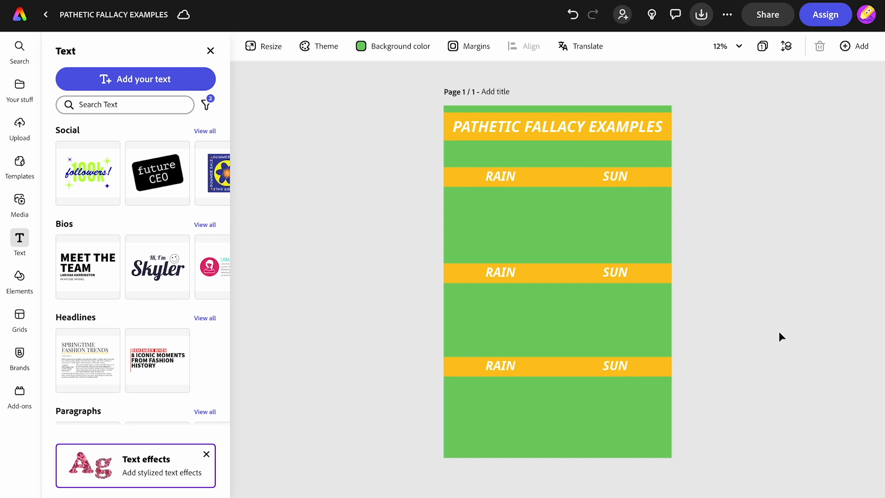
Change the labels on the middle strip to "SNOW" and "WIND".
click(497, 273)
double_click(497, 272)
text(SNOW)
click(613, 276)
double_click(613, 276)
text(WIND)
Change the labels on the lowest strip to "STORM" and "FOG".
double_click(494, 366)
text(STORM)
double_click(612, 364)
text(FOG)
click(742, 273)
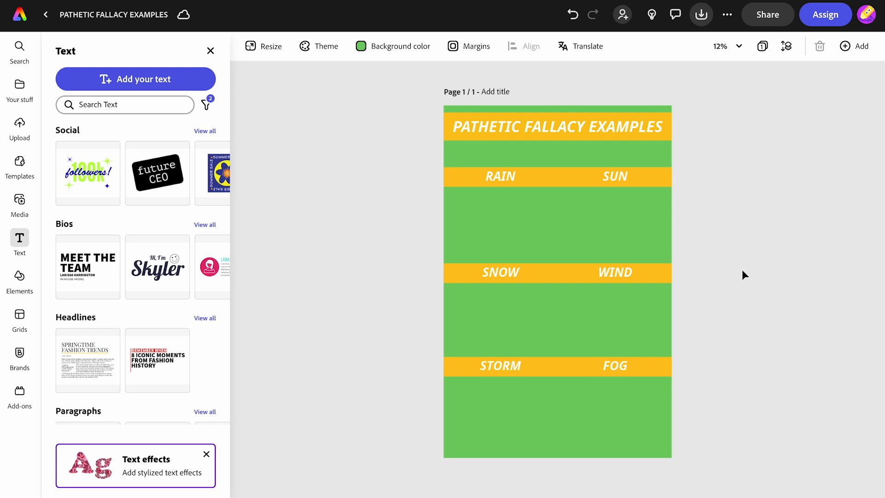
Search the icons for "rain", add the outlined rain cloud, shrink it and place it under the RAIN label.
click(20, 280)
click(211, 76)
click(158, 76)
click(97, 104)
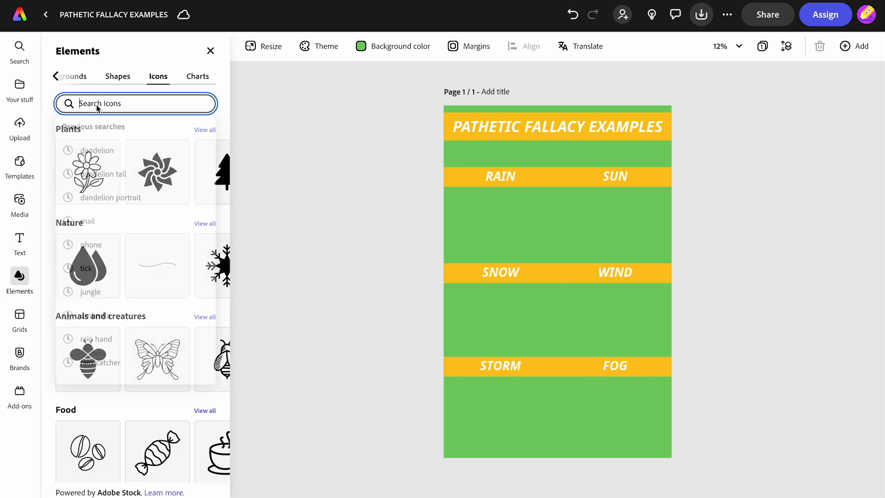
text(rain)
key(Return)
click(98, 177)
drag(553, 277, 500, 218)
drag(534, 250, 512, 229)
drag(496, 212, 521, 213)
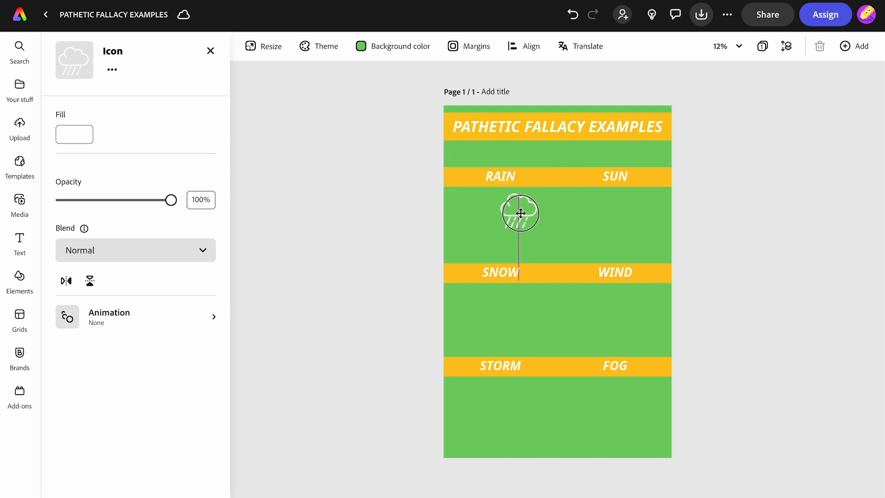
click(351, 184)
Search the icons for "sun" and place a sun icon under the SUN label, level with the rain cloud.
double_click(120, 105)
text(sun)
key(Return)
drag(95, 173, 599, 214)
Search the icons for "snow" and place a snowflake icon under the SNOW label.
double_click(116, 103)
text(snow)
key(Return)
drag(82, 194, 524, 307)
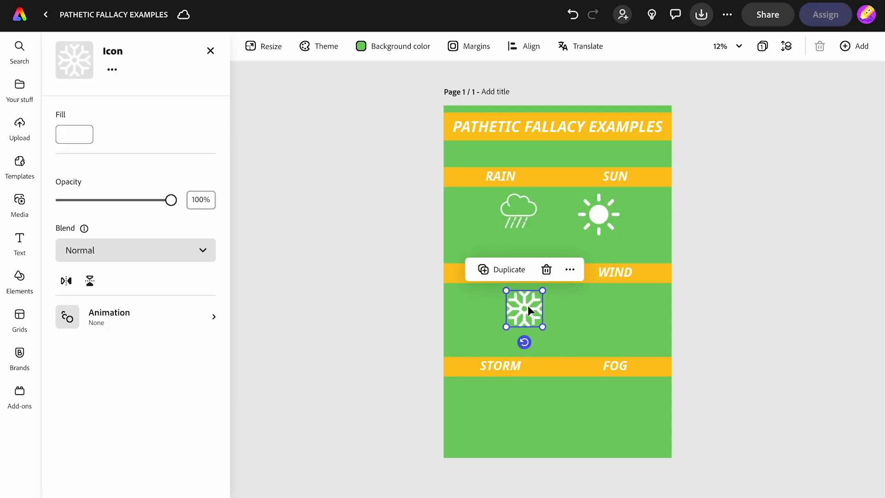
click(211, 50)
Search the icons for "wind" and place a wind icon under the WIND label, level with the snowflake.
double_click(88, 103)
text(wind)
key(Return)
drag(149, 261, 594, 311)
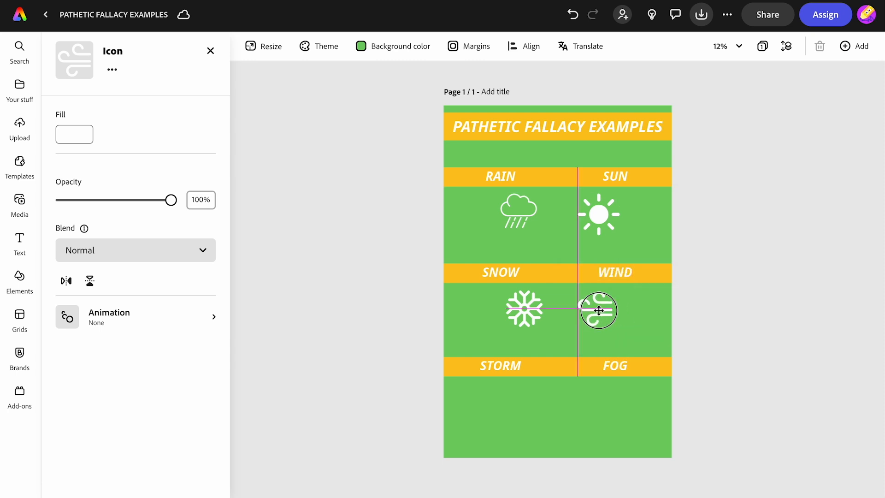
click(211, 51)
Search the icons for "storm" and place a cloud icon with lightning under the STORM label.
double_click(88, 103)
text(storm)
key(Return)
drag(94, 176, 525, 404)
click(211, 50)
Search the icons for "fog" and place the icon of layered wavy mist lines under the FOG label, level with the storm cloud.
double_click(88, 103)
text(fog)
key(Return)
scroll(124, 270, down, 5)
scroll(122, 226, up, 5)
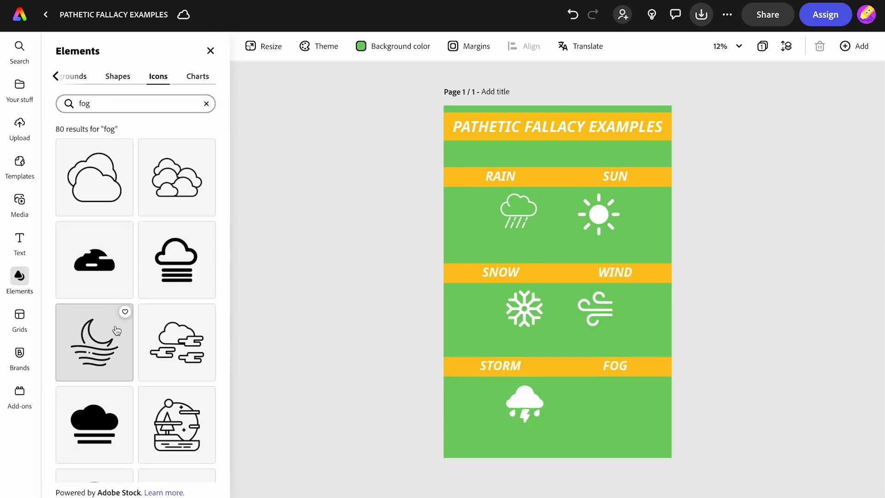
scroll(118, 331, down, 5)
scroll(133, 276, down, 10)
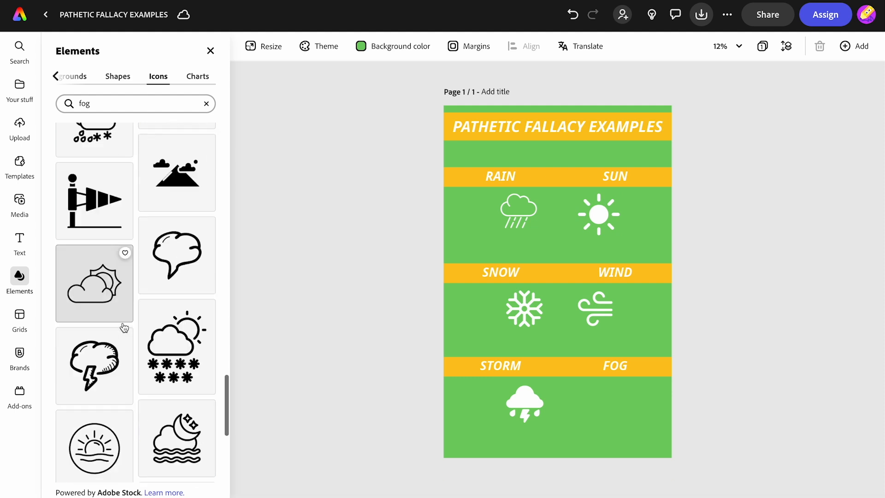
mouse_move(178, 346)
mouse_down()
mouse_move(613, 431)
mouse_move(609, 403)
mouse_up()
click(724, 406)
click(782, 319)
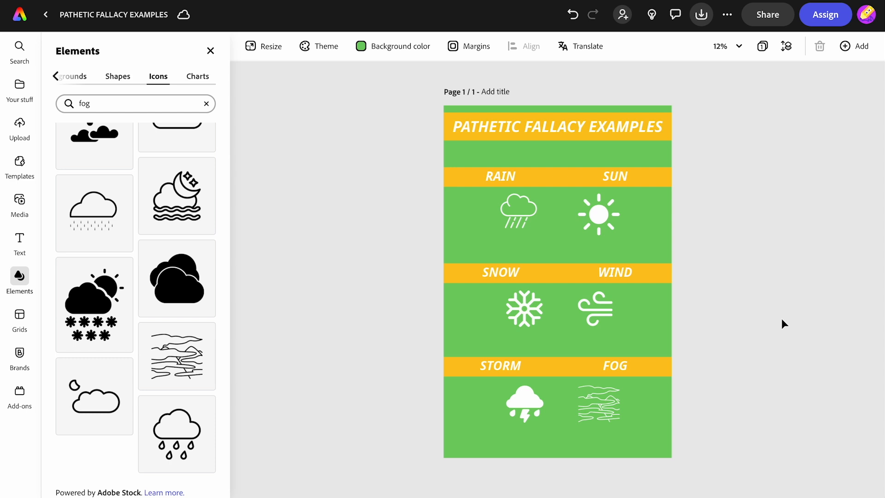
click(210, 51)
Search the stock photos for "sad" and add the photo of a person sitting against a wall hugging their knees.
click(19, 202)
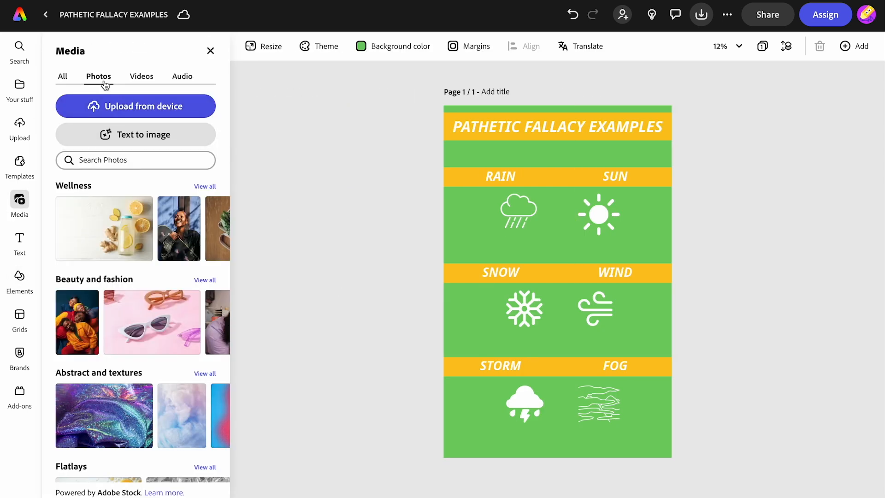
click(100, 163)
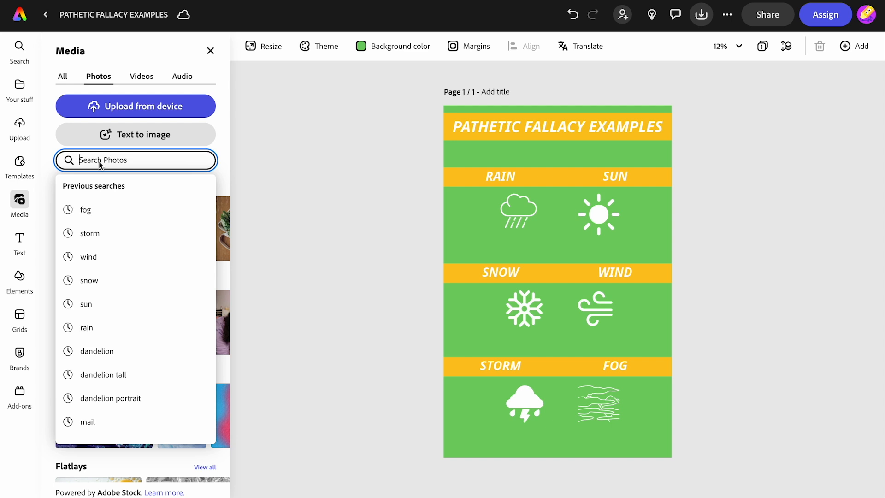
text(sad)
key(Return)
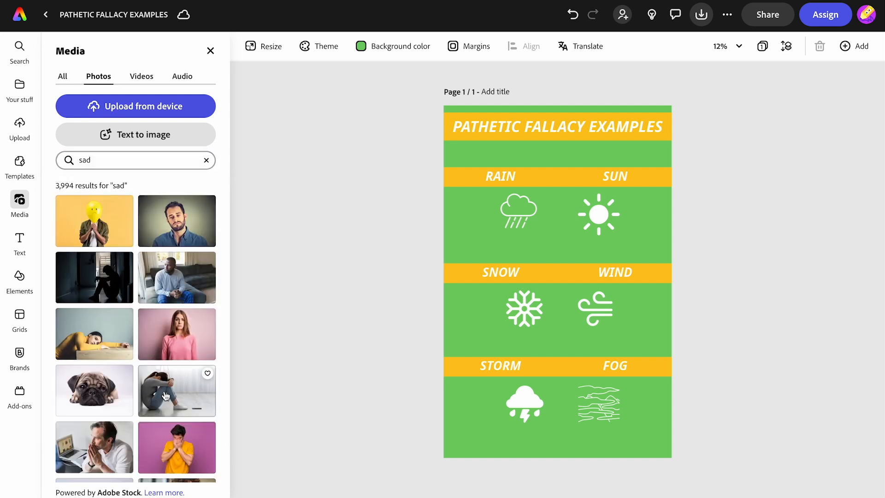
scroll(166, 395, down, 2)
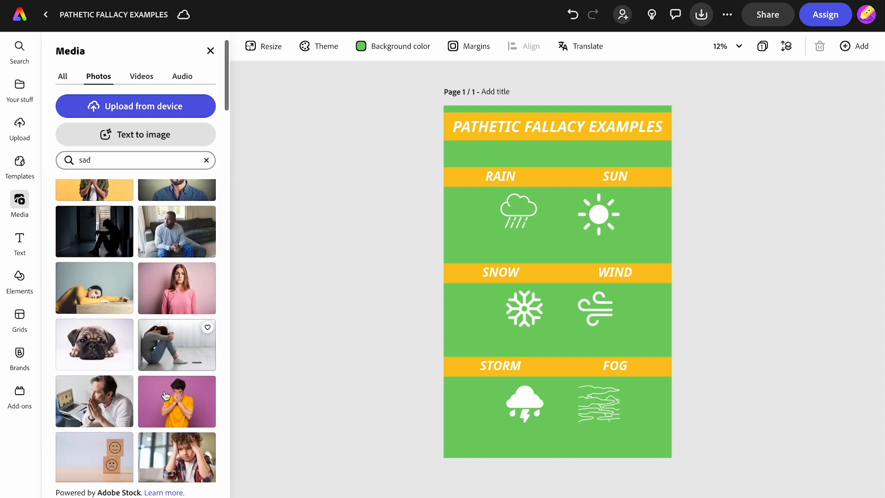
click(162, 355)
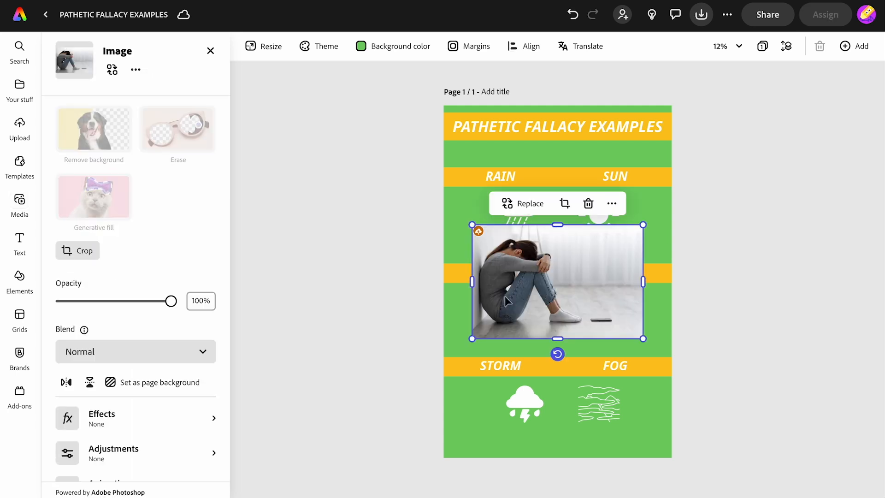
Crop the added photo to a circle and reposition the image so the seated person sits inside the frame.
click(80, 254)
click(77, 343)
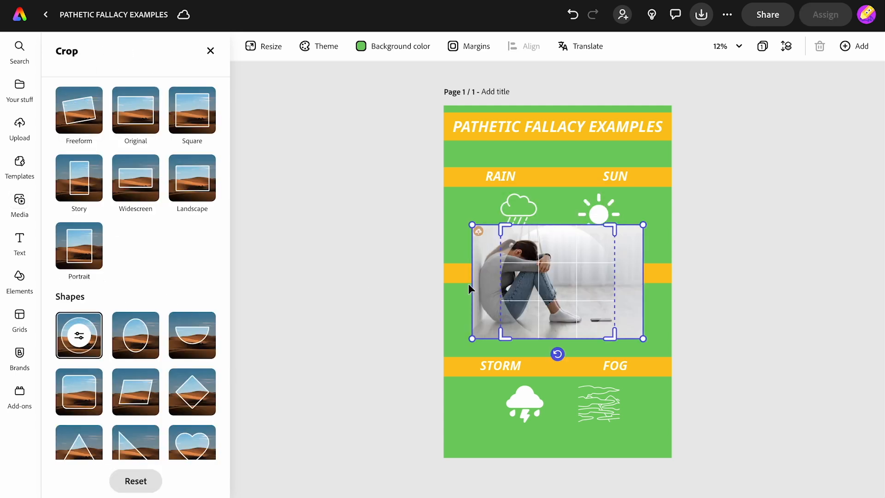
drag(531, 290, 557, 289)
click(389, 306)
Shrink the circular photo to about the icons' size and place it beside the rain cloud under the RAIN strip.
click(553, 281)
drag(610, 335, 470, 221)
click(378, 296)
Search the stock photos for "crying" and add the photo of the crying baby to the page.
double_click(83, 160)
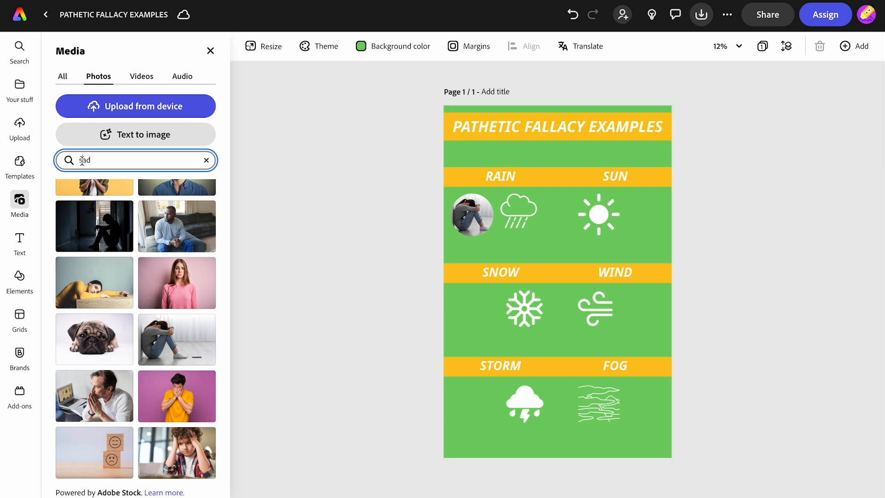
text(crying)
key(Return)
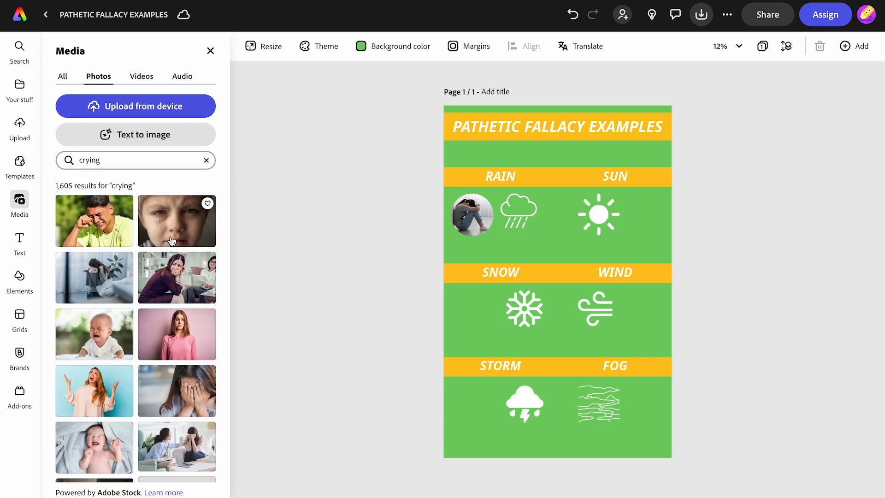
click(108, 346)
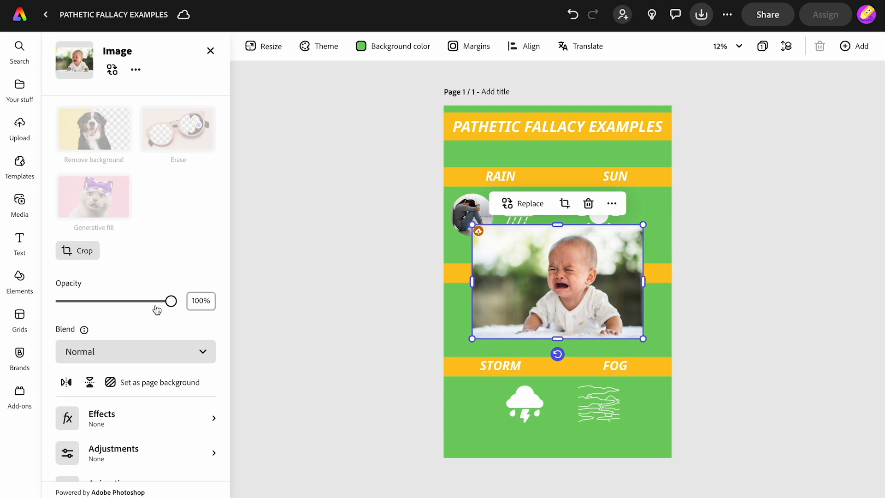
Crop the baby photo to a circle, shrink it to about icon size and place it below the rain cloud, opposite the seated person.
click(79, 251)
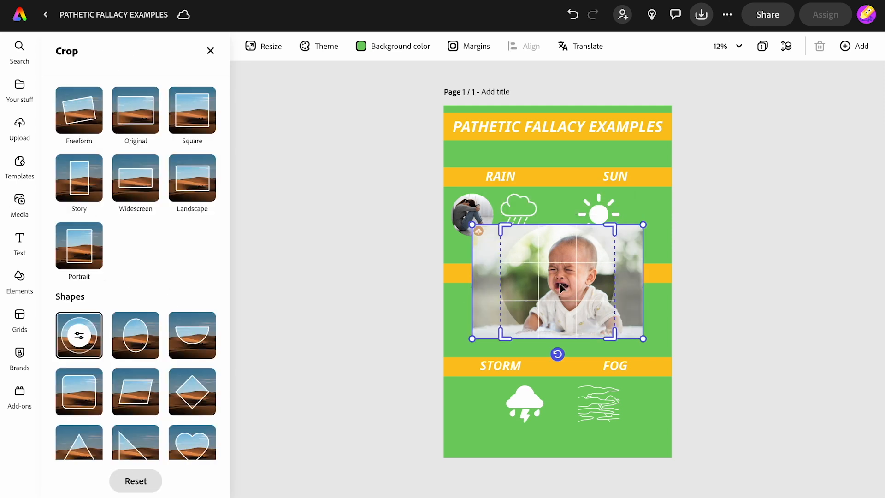
click(390, 273)
click(535, 311)
drag(501, 340, 569, 273)
drag(591, 243, 512, 205)
click(379, 268)
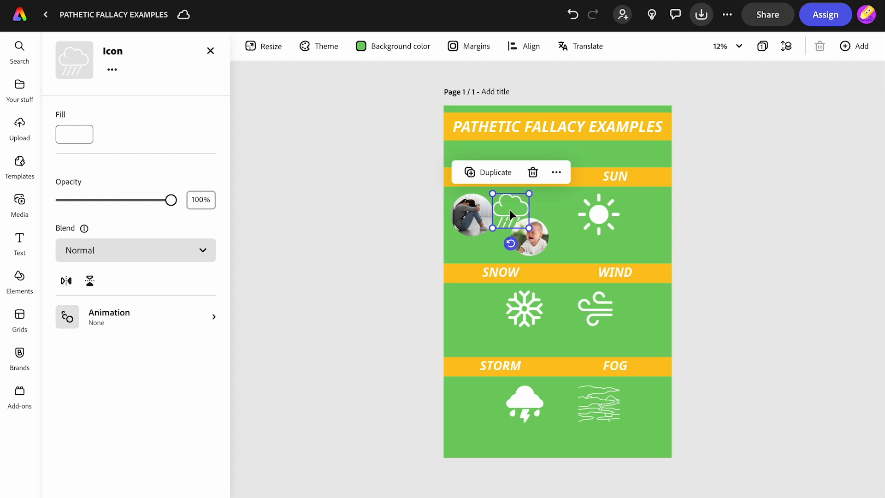
Bring the rain cloud icon in front of the circular photos and shift it slightly towards the seated person.
click(556, 172)
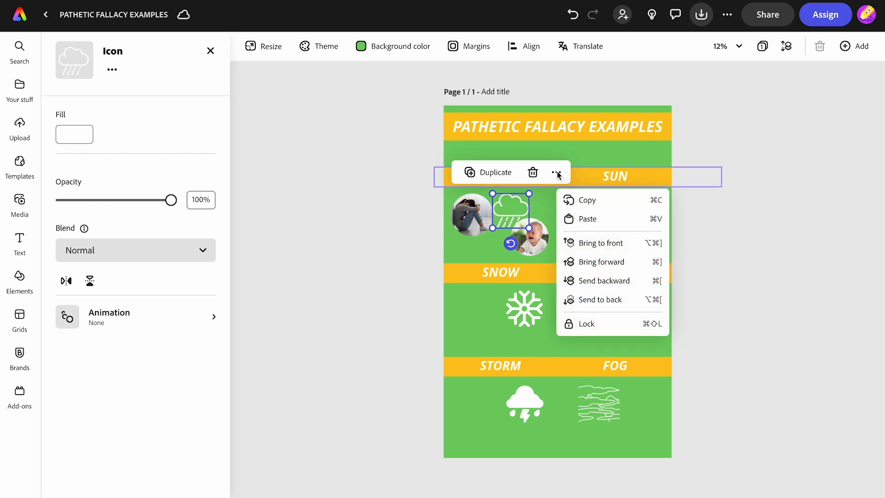
click(585, 249)
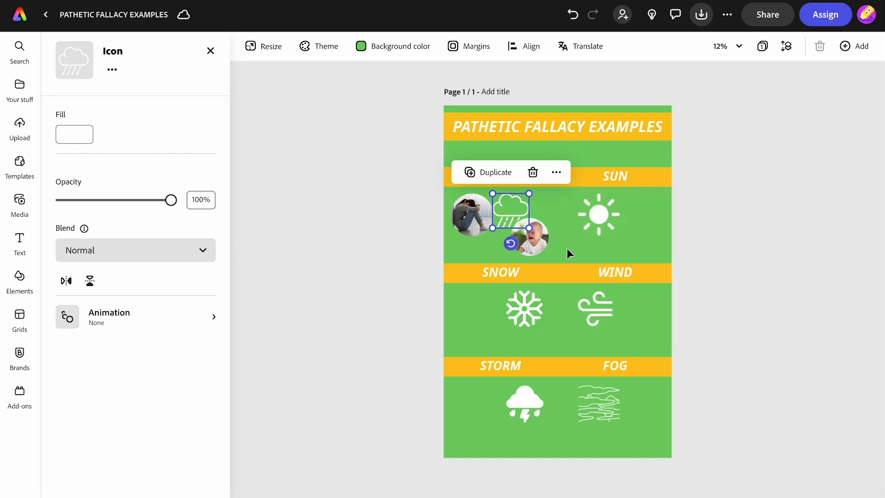
drag(511, 214, 505, 212)
click(385, 258)
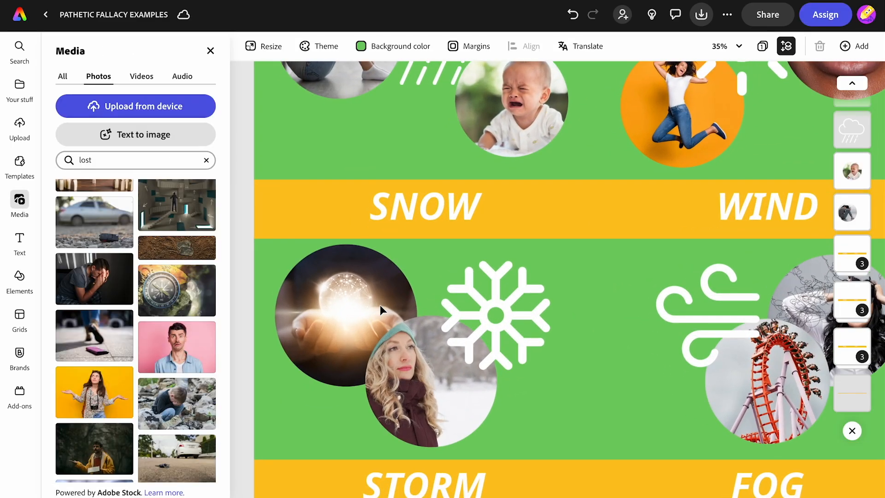
Examine the circular emotion photos in the SNOW, WIND, STORM and FOG sections, and the layout of the whole page.
scroll(380, 305, right, 2)
scroll(380, 305, down, 1)
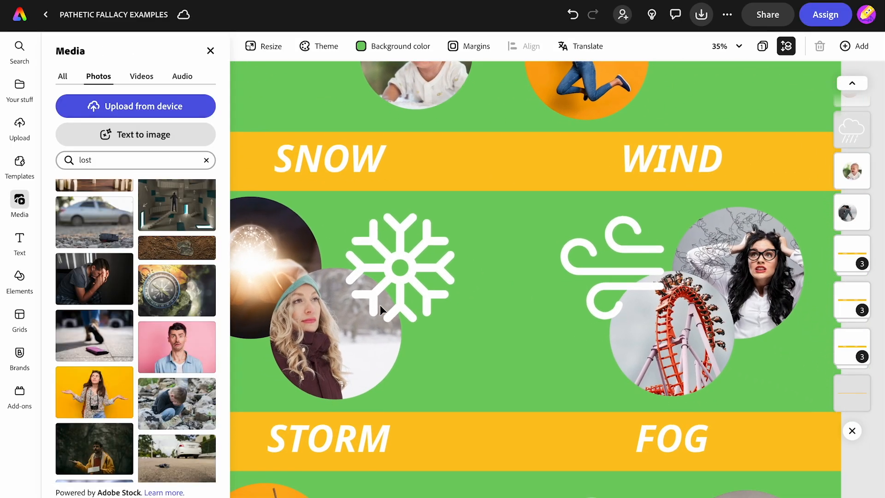
click(678, 334)
click(312, 259)
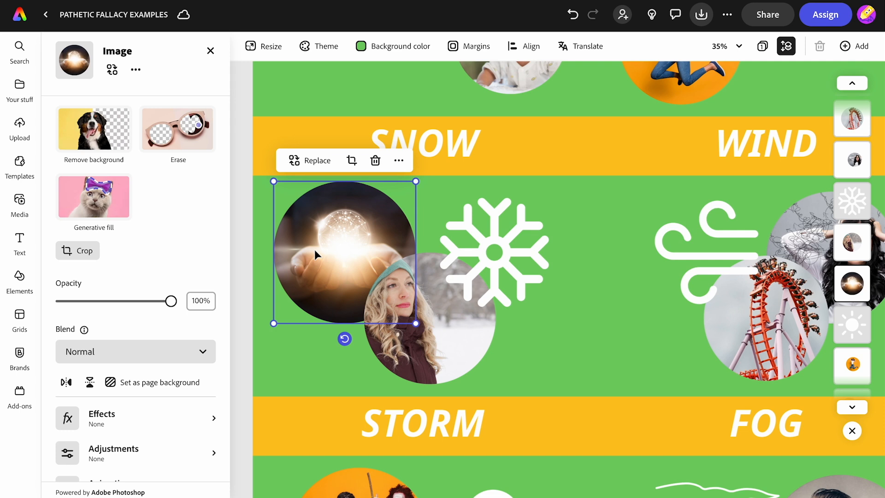
click(468, 333)
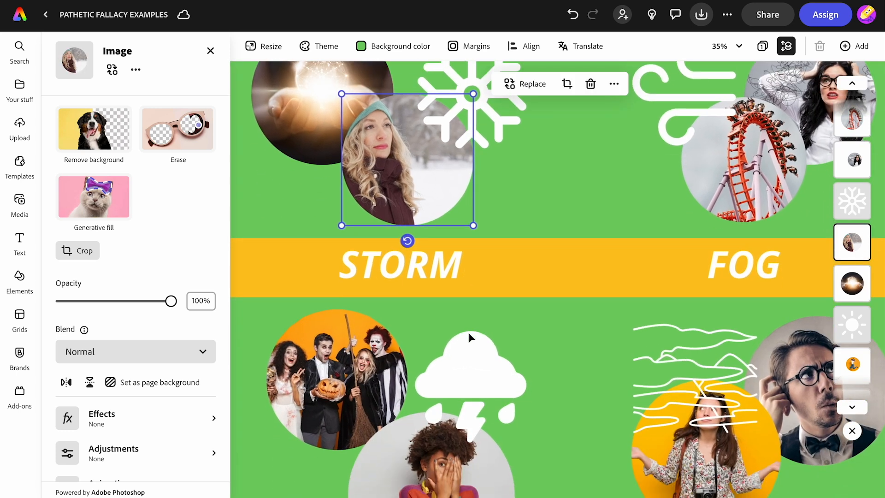
scroll(468, 333, down, 2)
click(366, 316)
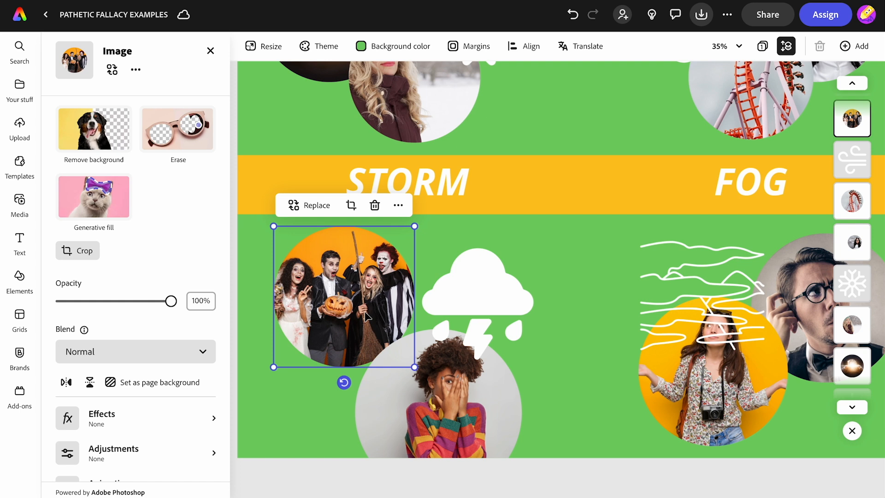
scroll(698, 394, right, 3)
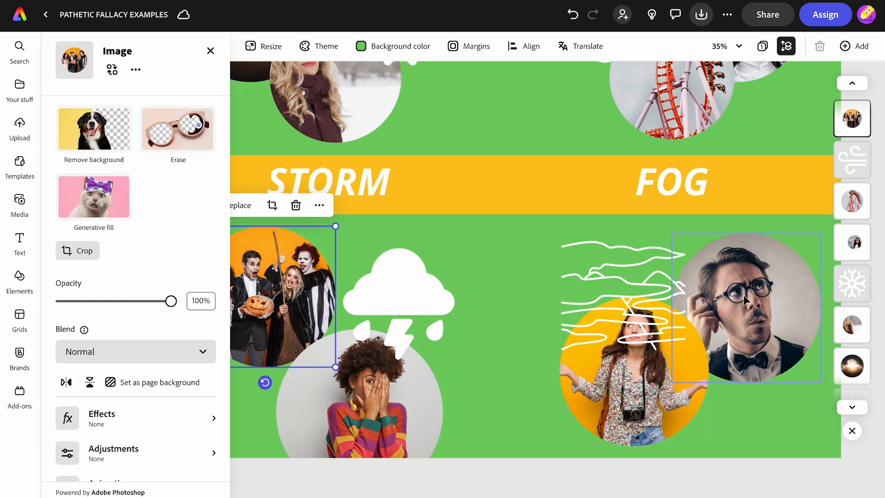
scroll(745, 299, down, 3)
scroll(745, 299, down, 2)
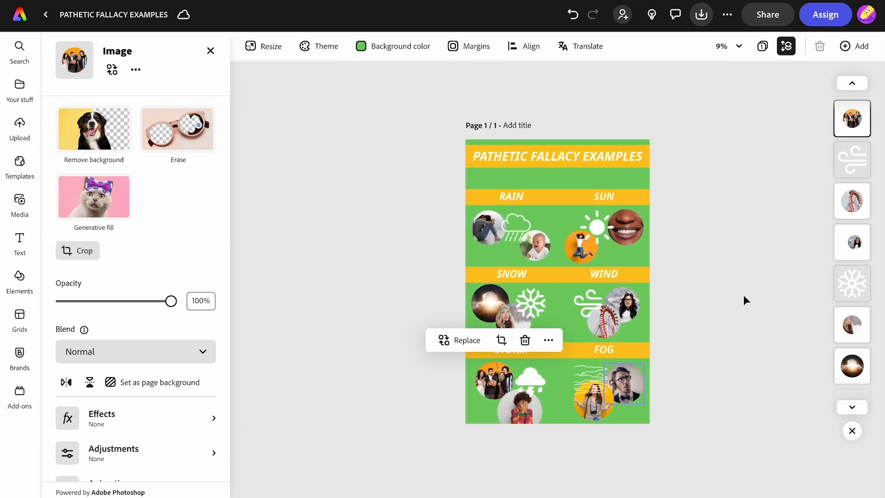
scroll(745, 299, up, 1)
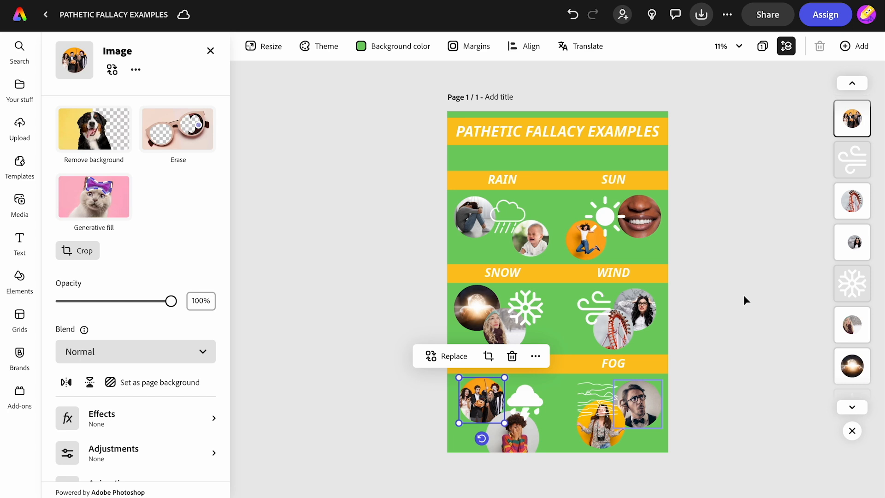
click(738, 334)
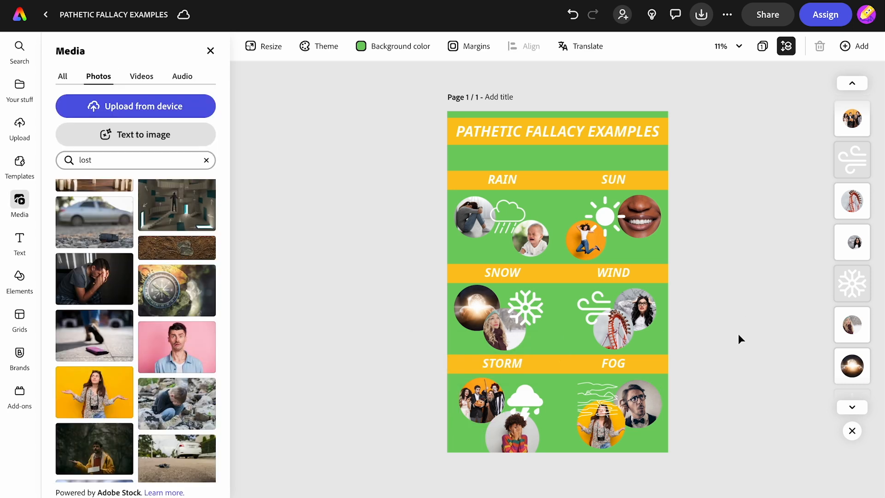
Select all the weather strips, icons and photos below the title and move them up together to narrow the gap under the title.
drag(736, 442, 434, 173)
key(Up)
key(Up)
key(Up)
key(Up)
key(Up)
key(Up)
key(Up)
key(Up)
key(Up)
key(Up)
key(Up)
key(Up)
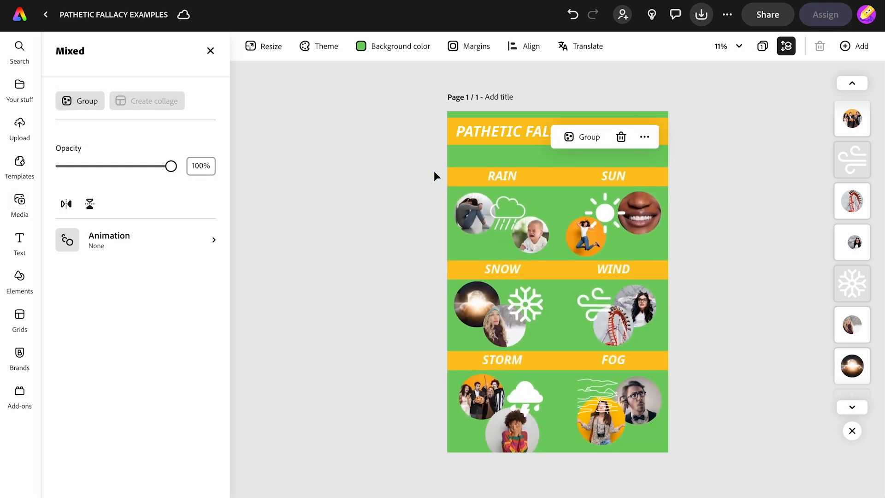
key(Up)
key(Up)
key(Up)
key(Up)
key(Up)
key(Up)
key(Up)
key(Up)
key(Up)
key(Up)
key(Up)
key(Up)
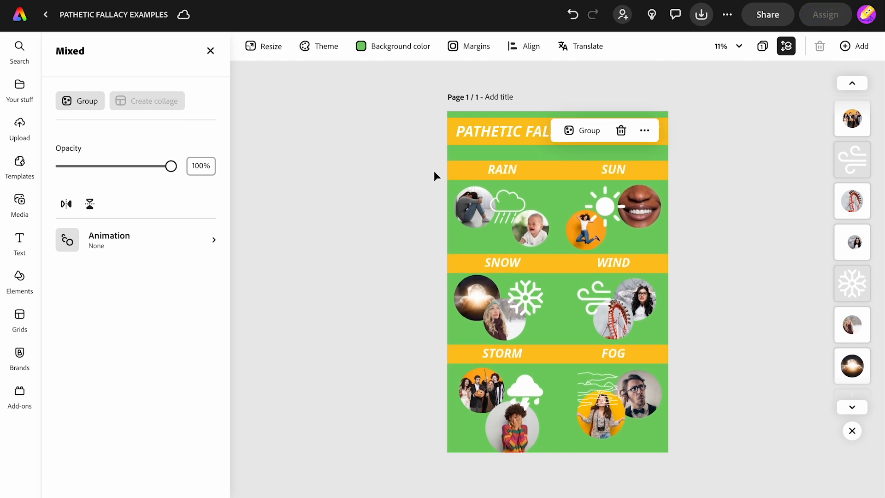
click(757, 254)
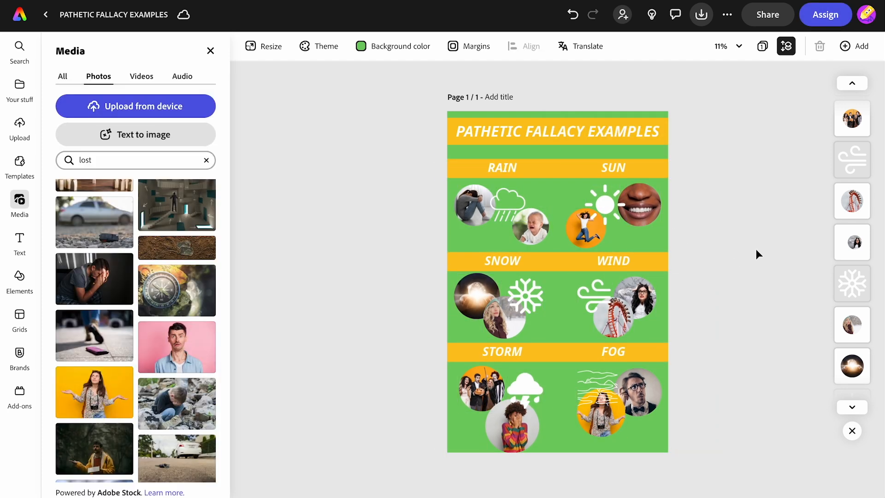
Check the sun, rain and snow icons, and bring the WIND icon in front of its neighbouring photos.
click(605, 213)
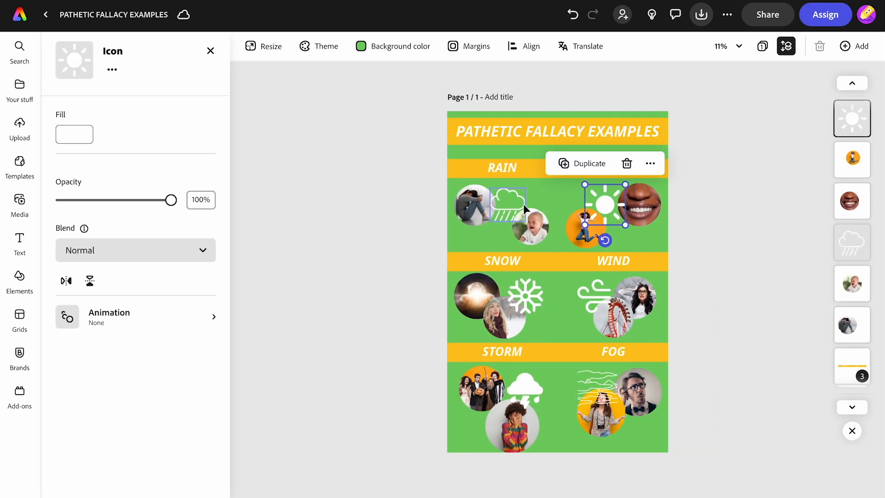
click(508, 199)
click(530, 297)
click(598, 299)
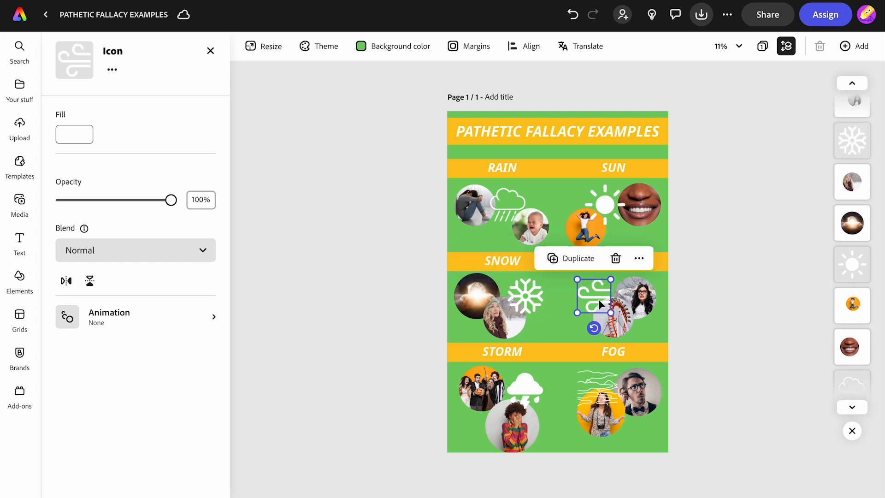
click(639, 258)
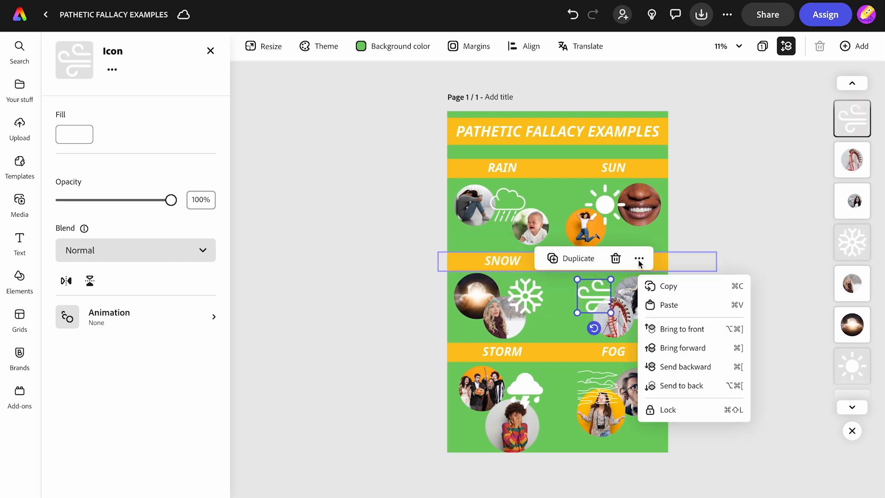
click(663, 330)
click(720, 310)
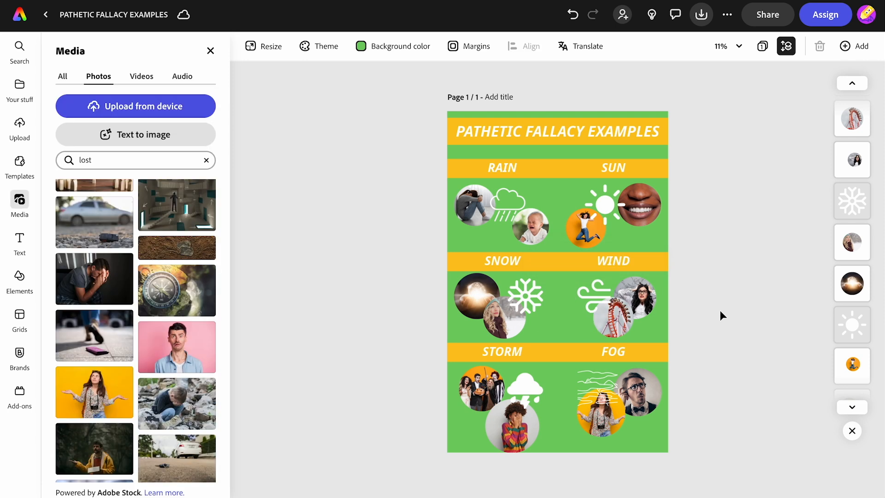
Download the page and save it to the Desktop as PATHETIC FALLACY EXAMPLES.
click(701, 17)
click(715, 153)
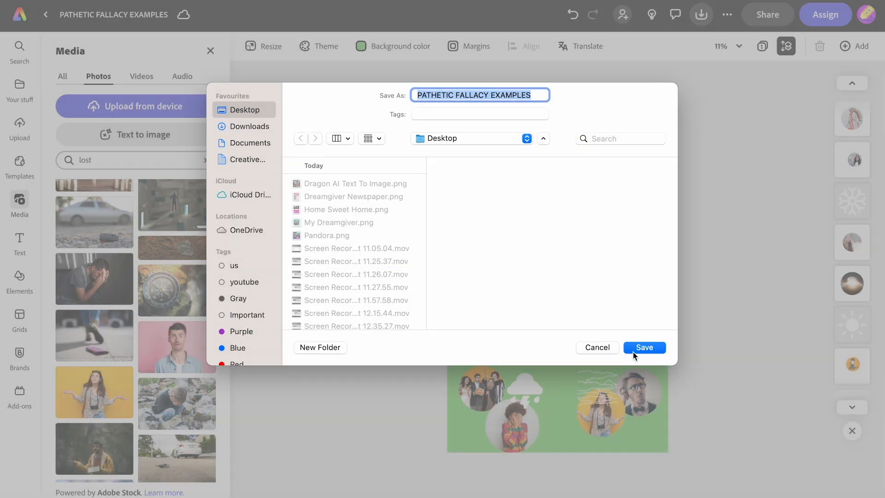
click(633, 352)
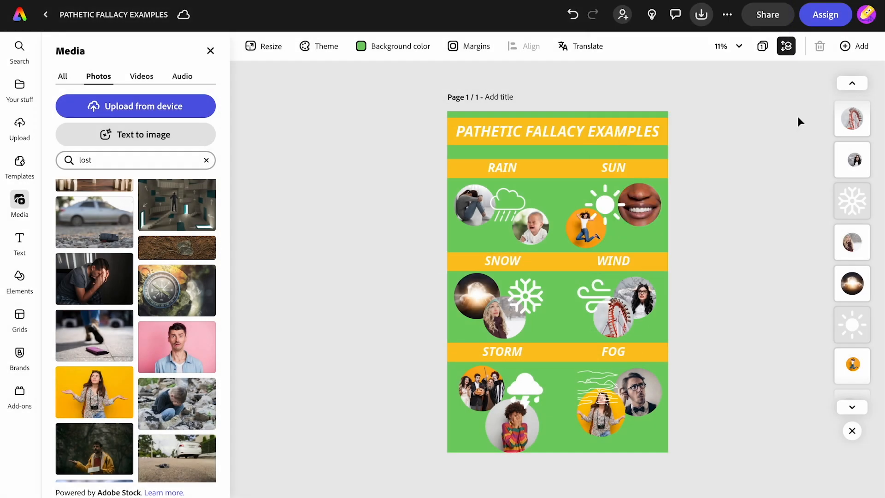
Publish the page as a view-only link, copy the link and open it in a new browser tab.
click(769, 15)
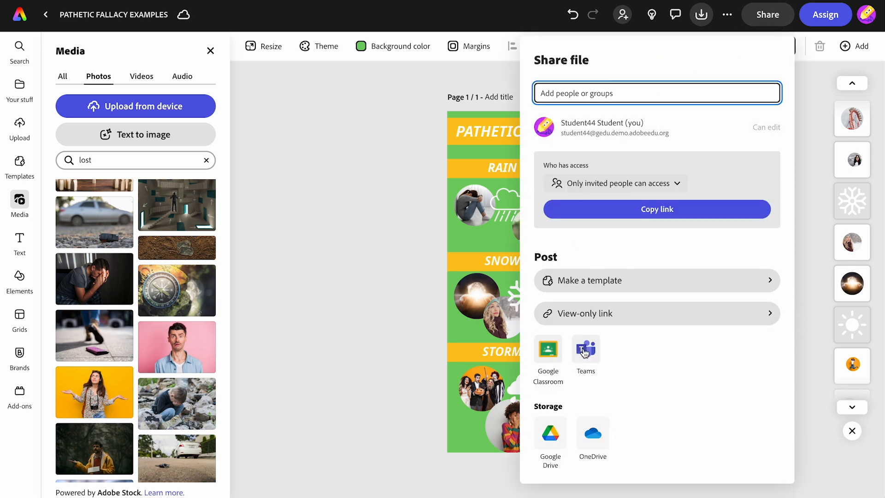
click(592, 313)
click(622, 348)
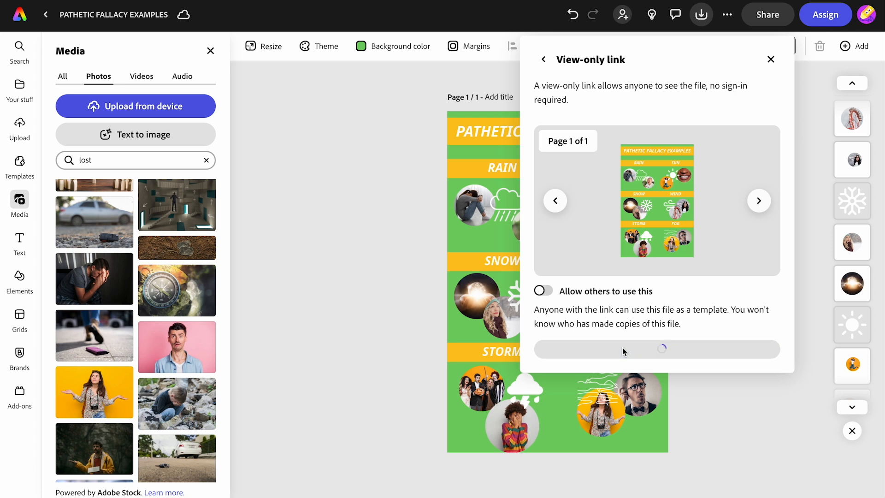
click(714, 360)
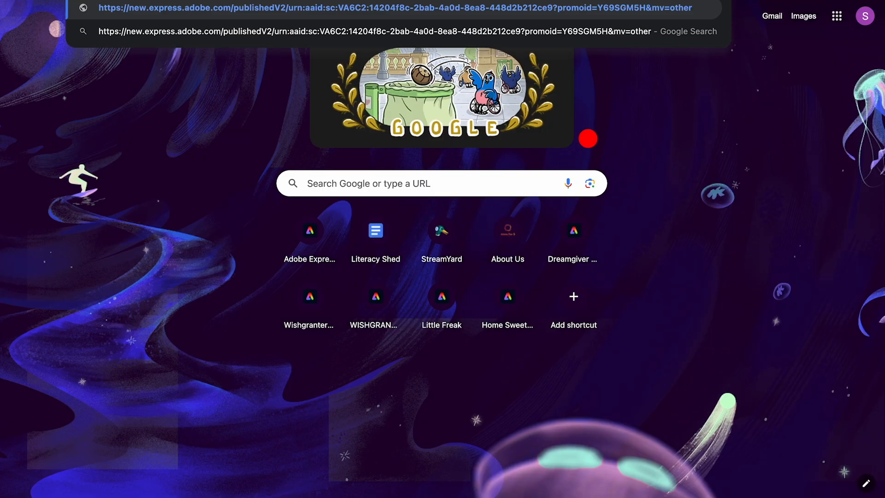
key(Return)
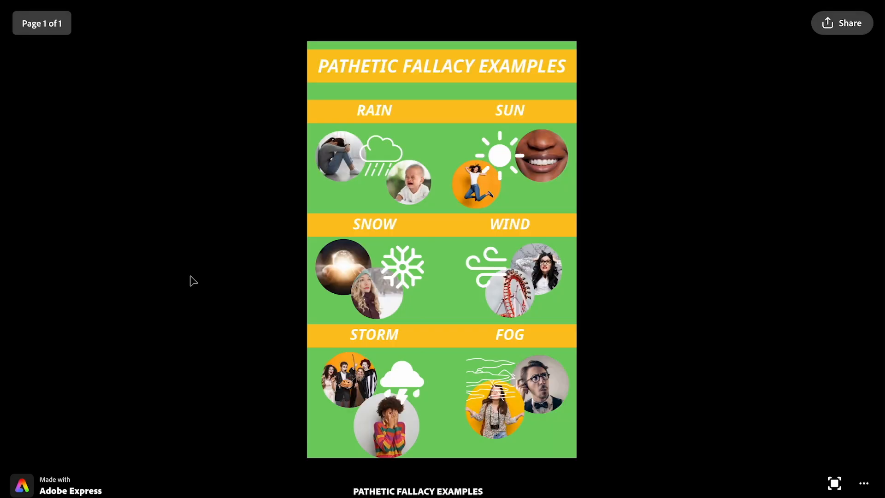